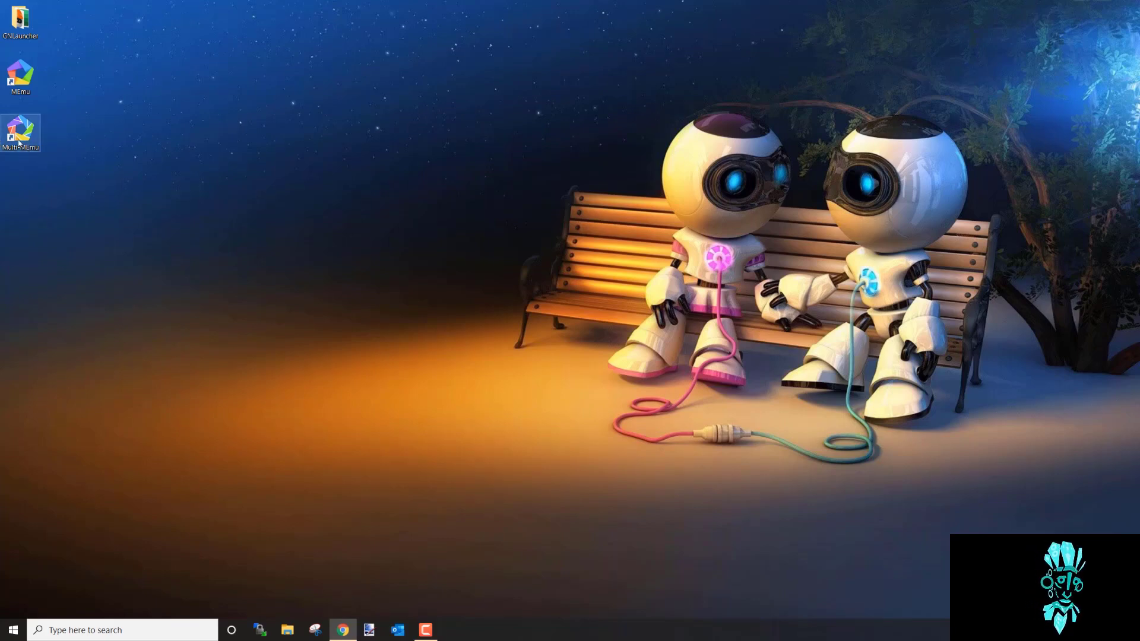
Launch Multi-MEmu from its desktop shortcut and reposition the window showing MEmu and MEmu1 - Android 7.1
click(19, 143)
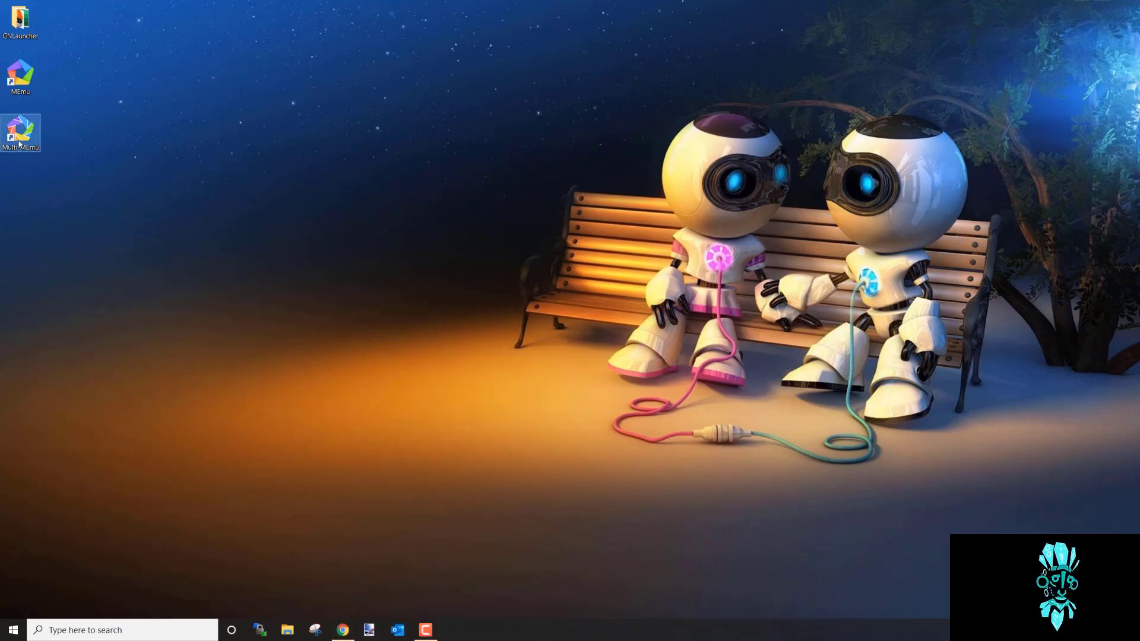
double_click(19, 144)
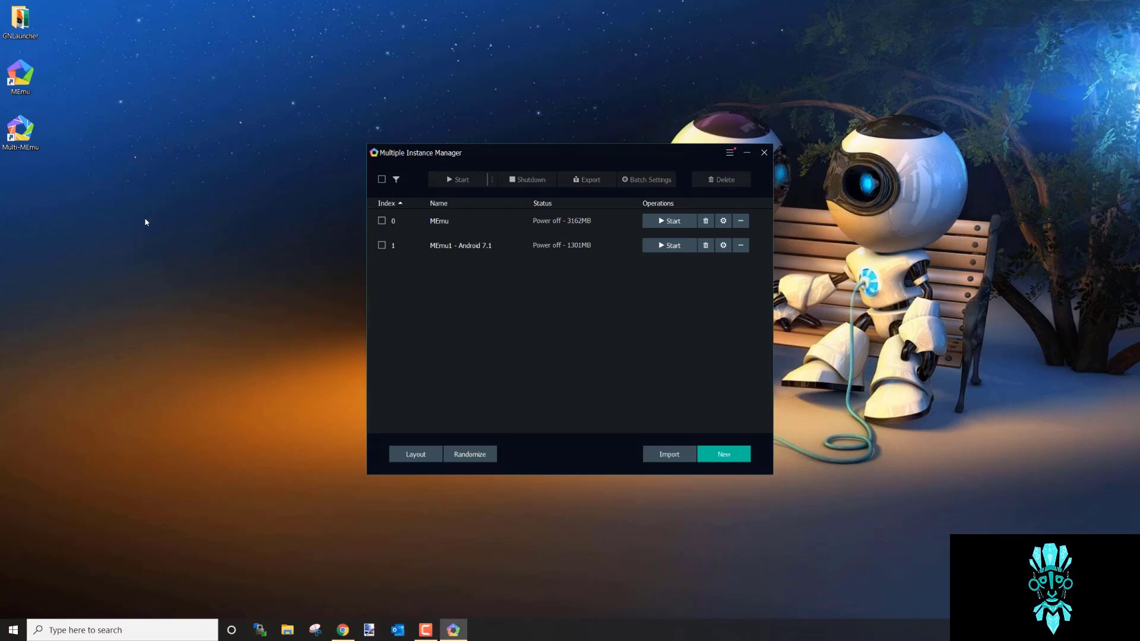
drag(451, 162, 442, 144)
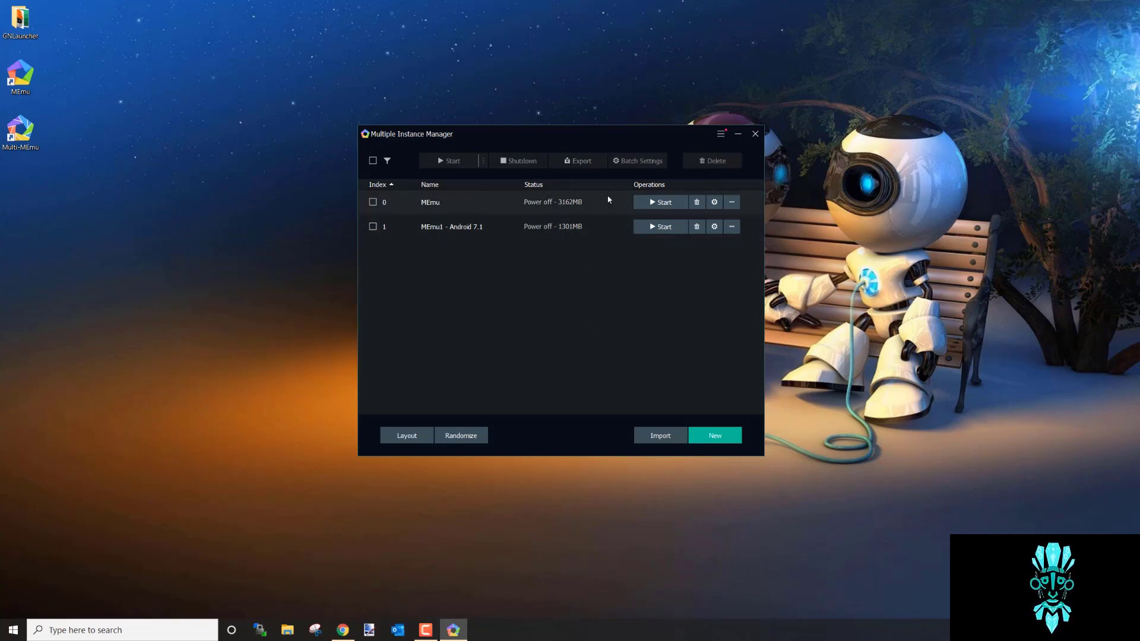
mouse_move(492, 205)
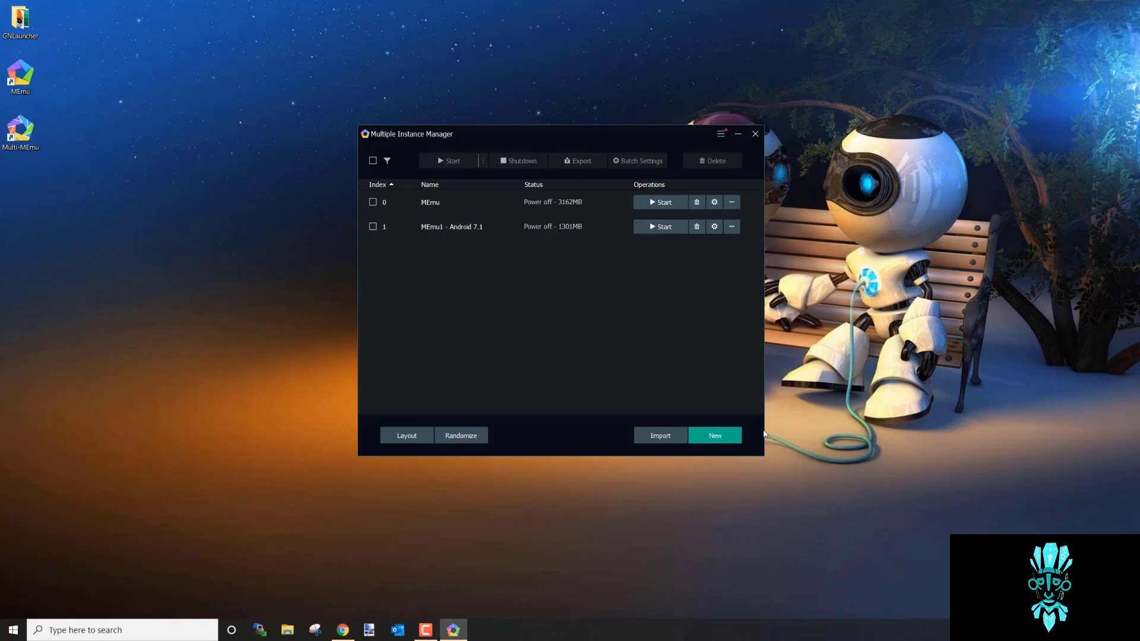
Create a new Android 5.1 instance and name it FARM2
click(717, 438)
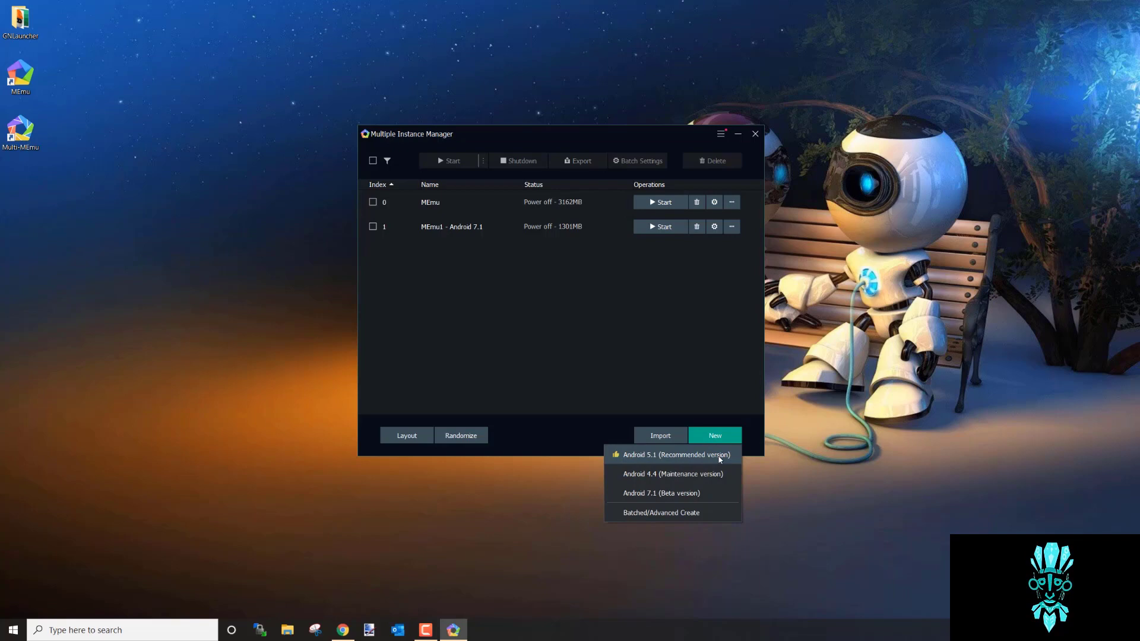
click(719, 456)
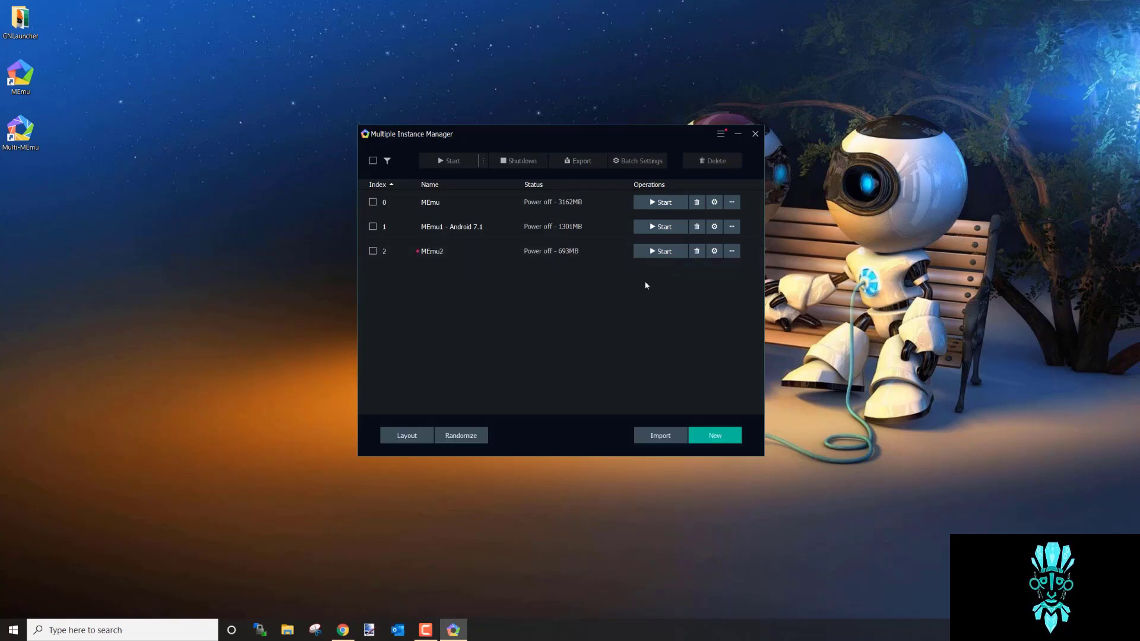
double_click(453, 253)
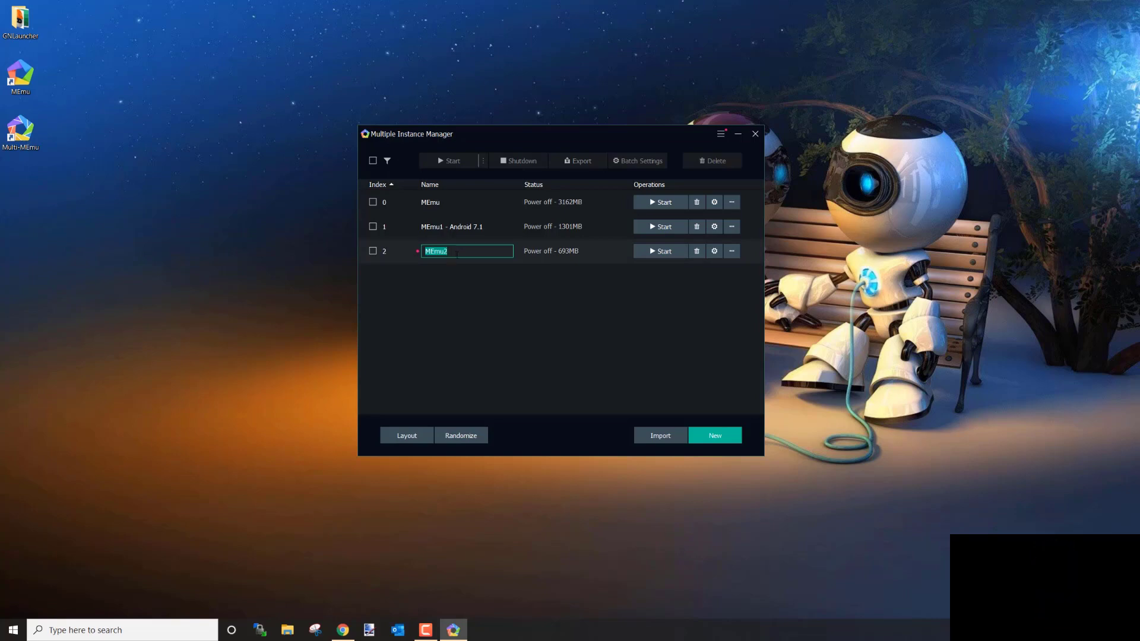
text(FARM2)
key(Return)
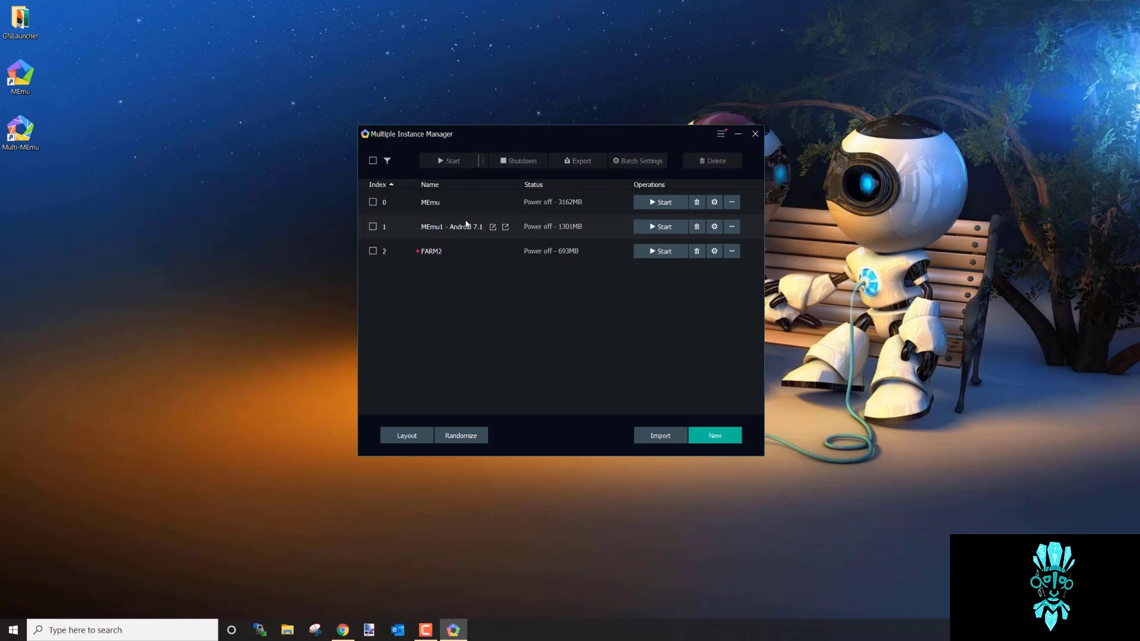
Rename the MEmu1 - Android 7.1 instance to FARM1
click(493, 227)
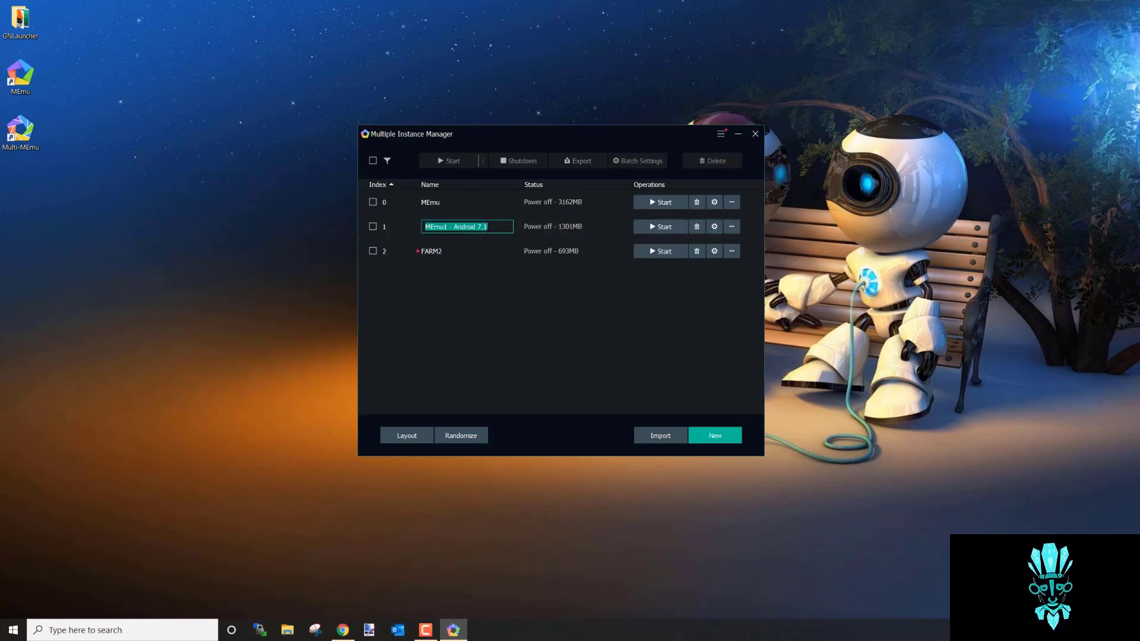
text(FARM1)
key(Return)
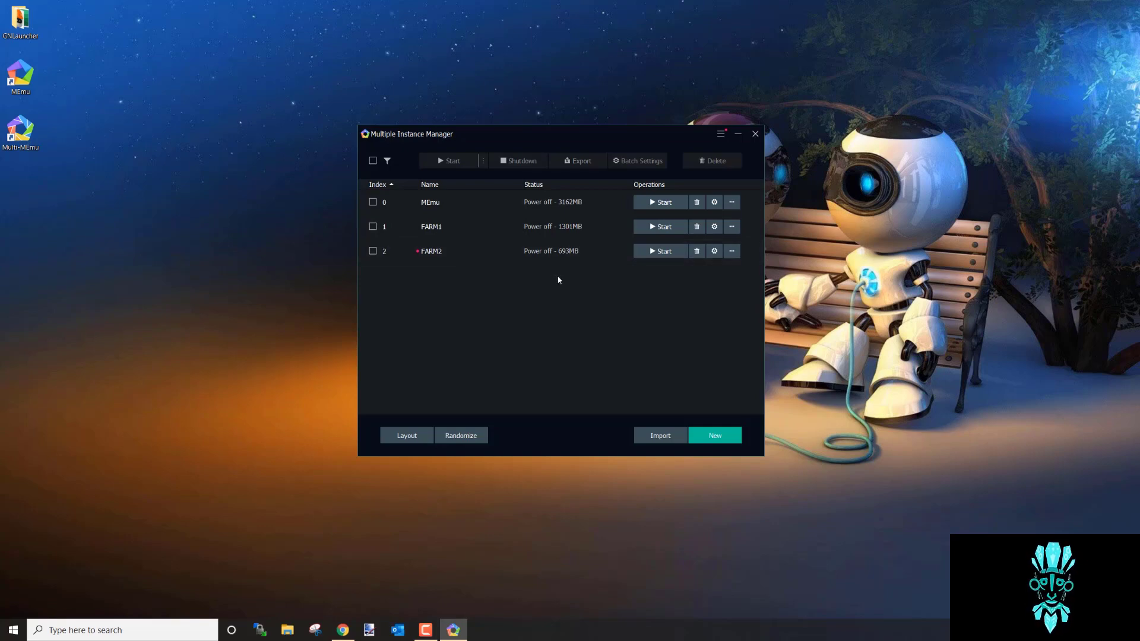
In FARM2's settings, switch the render mode from OpenGL to DirectX
click(719, 253)
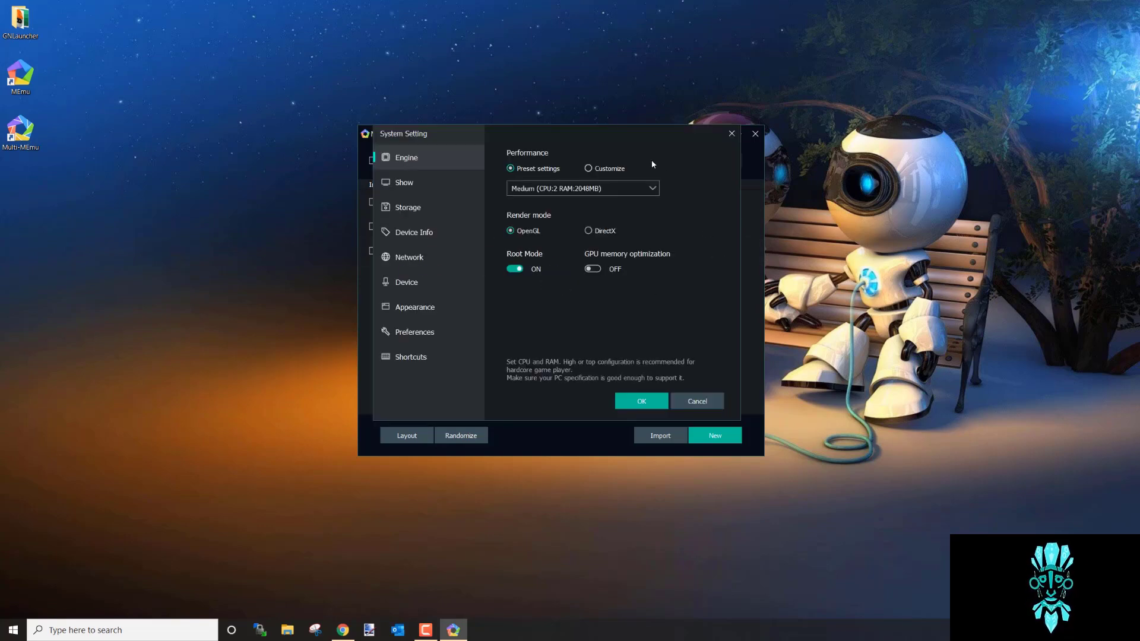
key(alt+Tab)
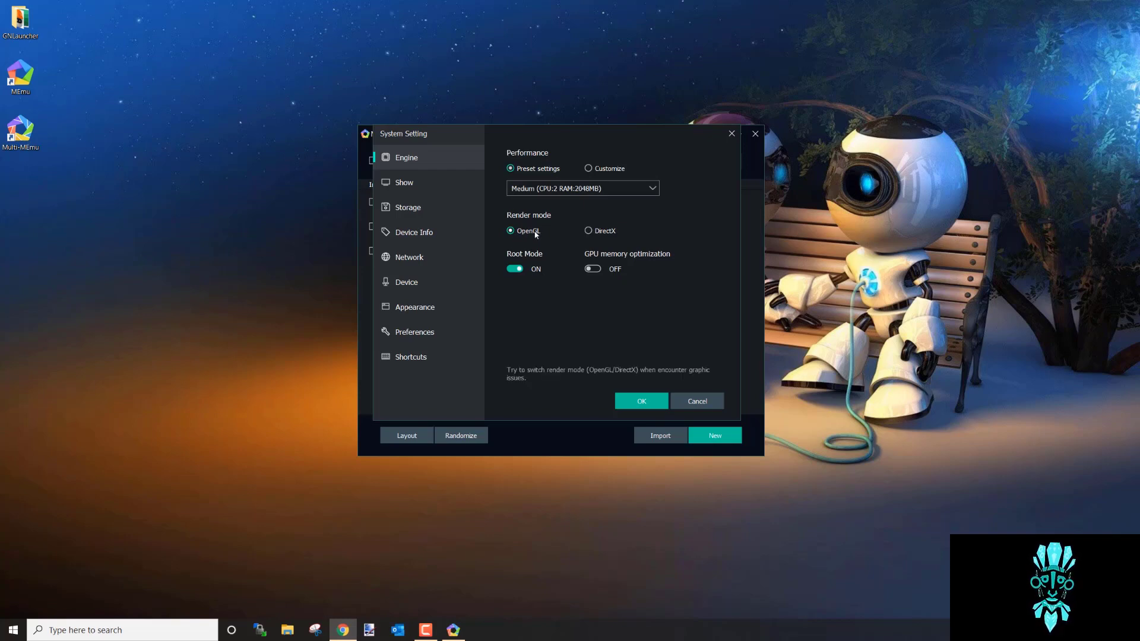
click(589, 236)
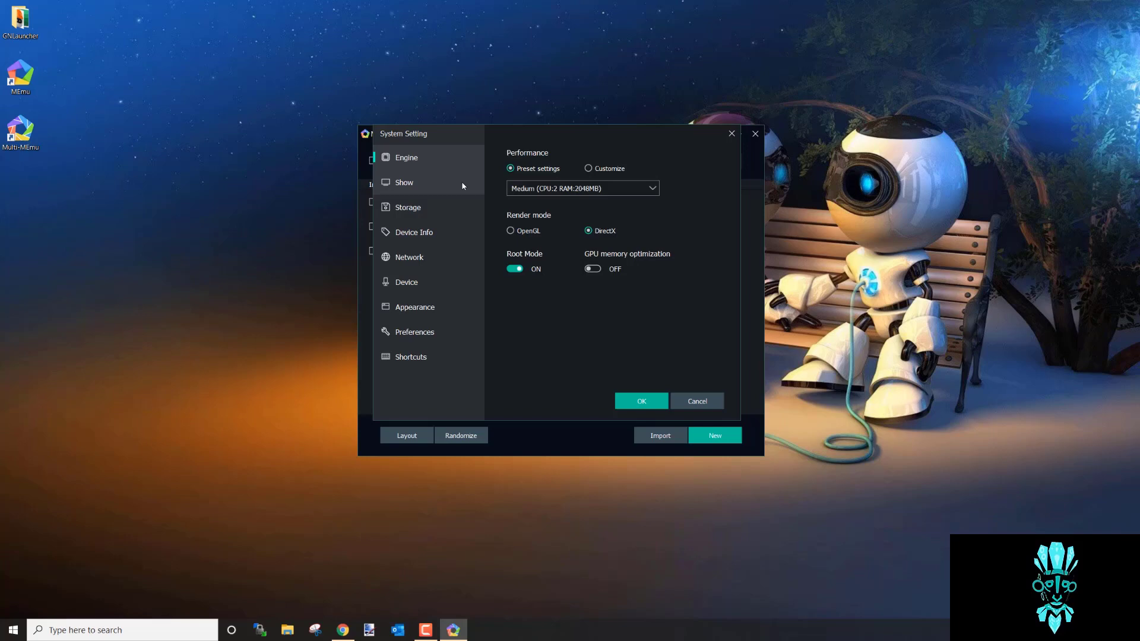
click(544, 190)
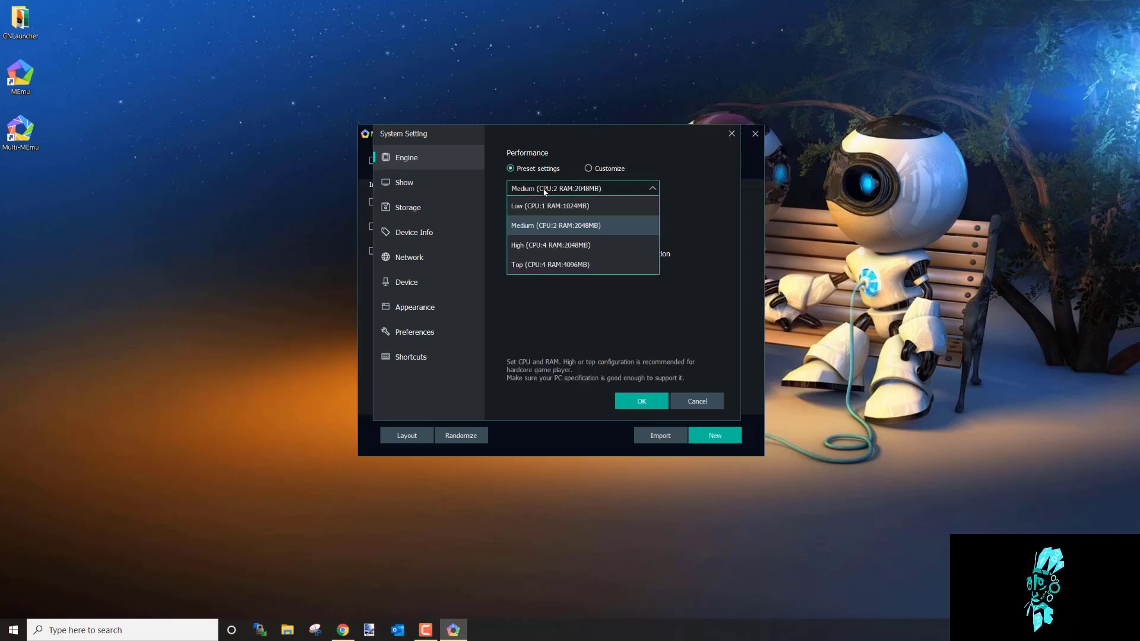
click(544, 190)
click(403, 182)
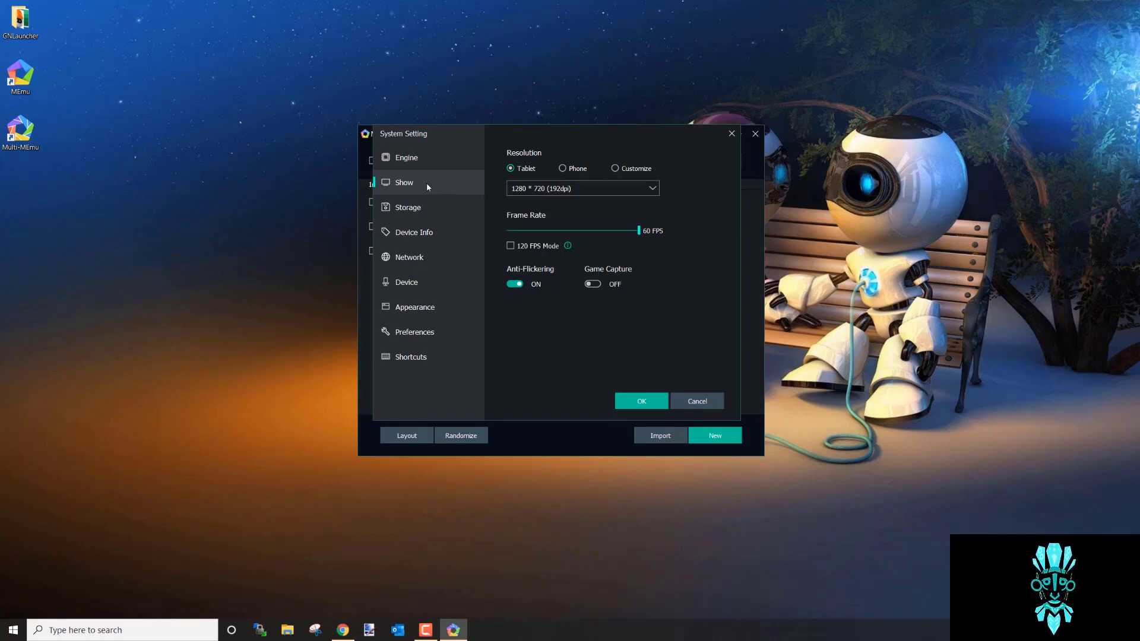
Change FARM2's Storage cache policy from High-Performance to Stability, leaving Auto Expand
click(410, 207)
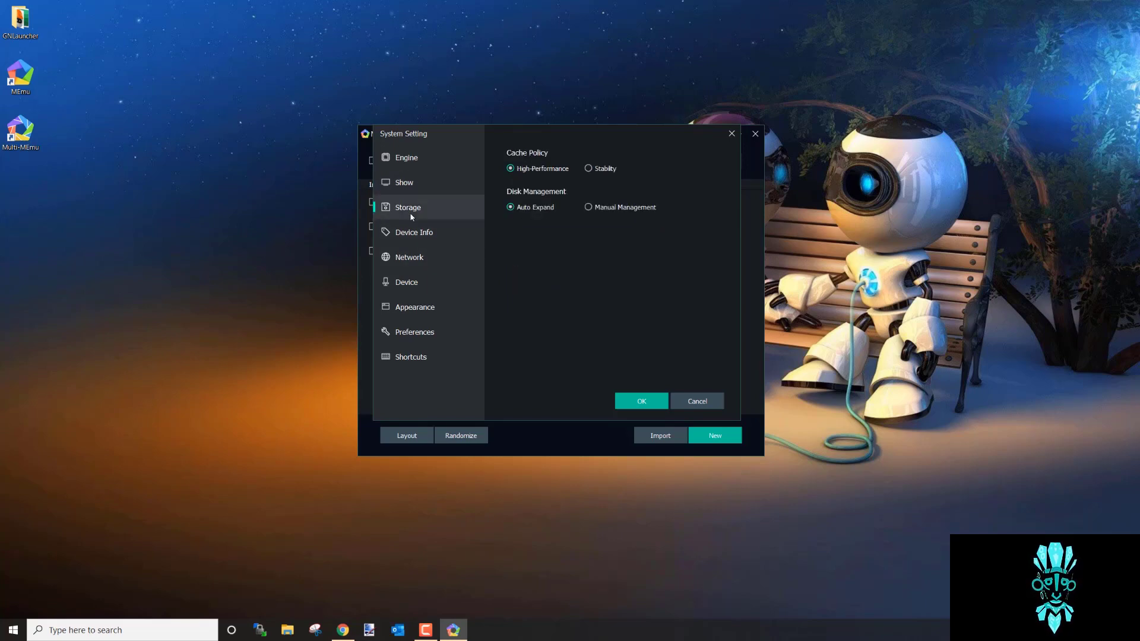
mouse_move(516, 161)
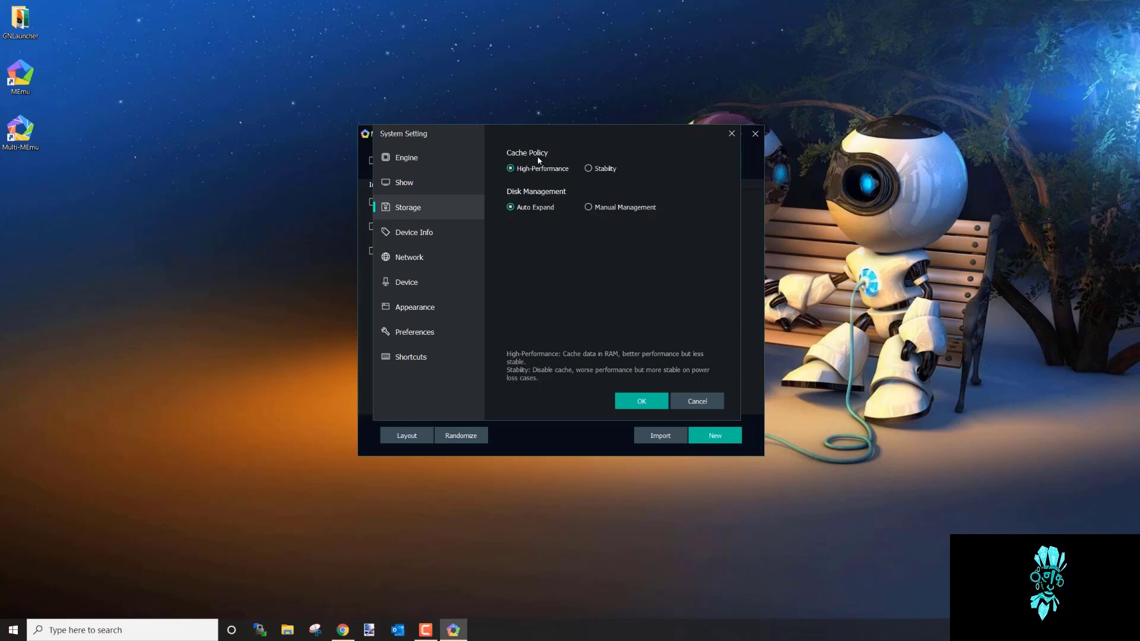
click(603, 169)
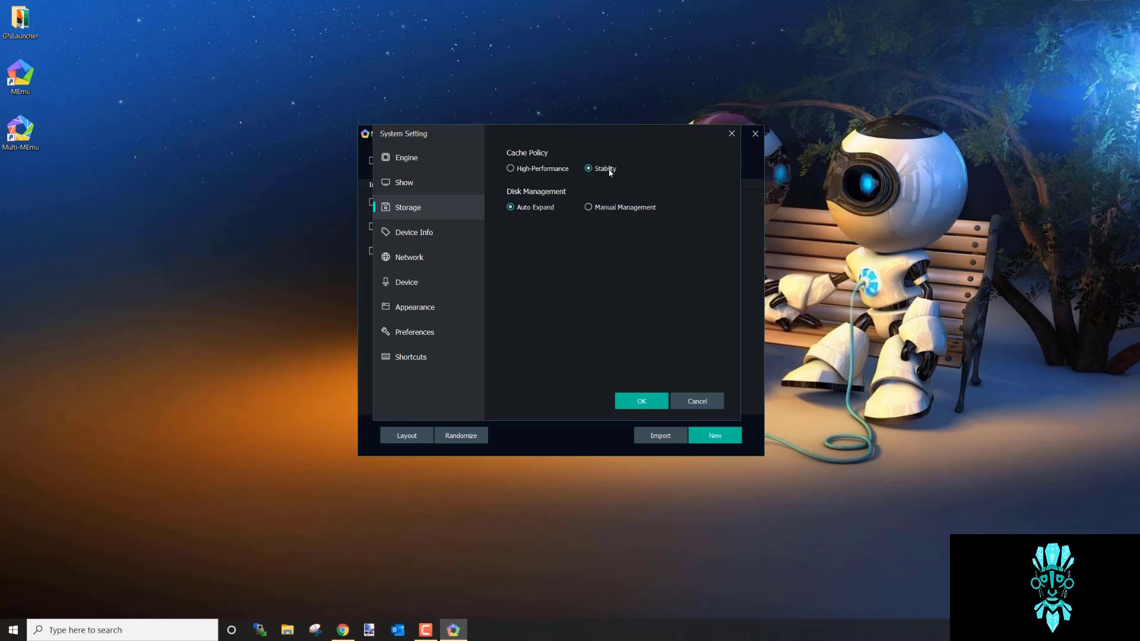
mouse_move(621, 174)
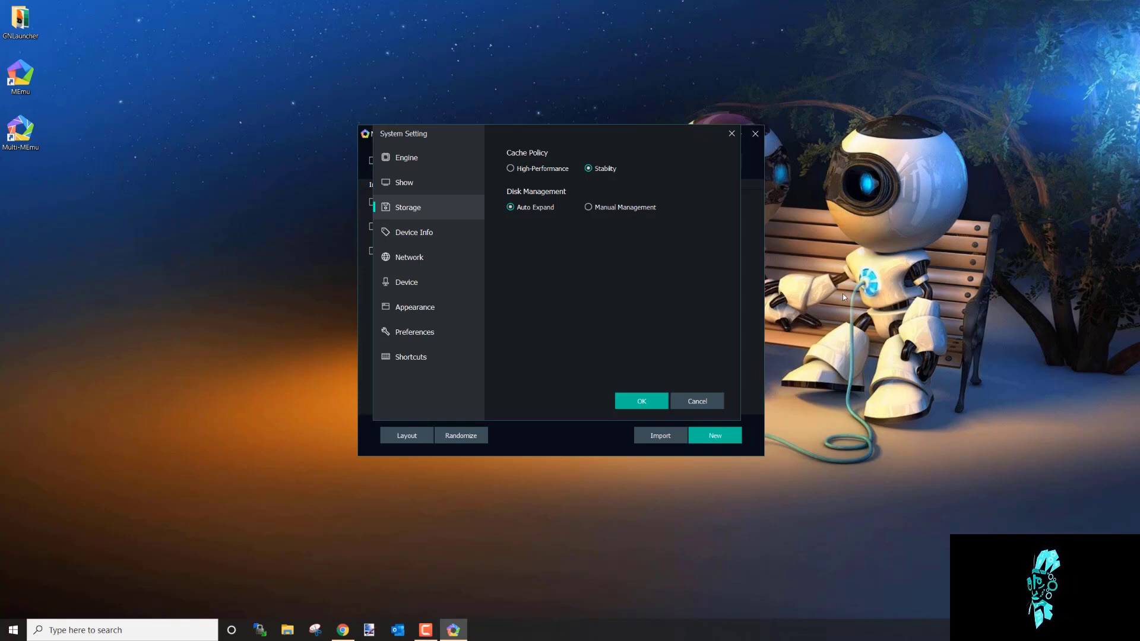
In Device Info, regenerate the phone number and IMEI and set the model to SAMSUNG Galaxy S7 Edge
click(422, 235)
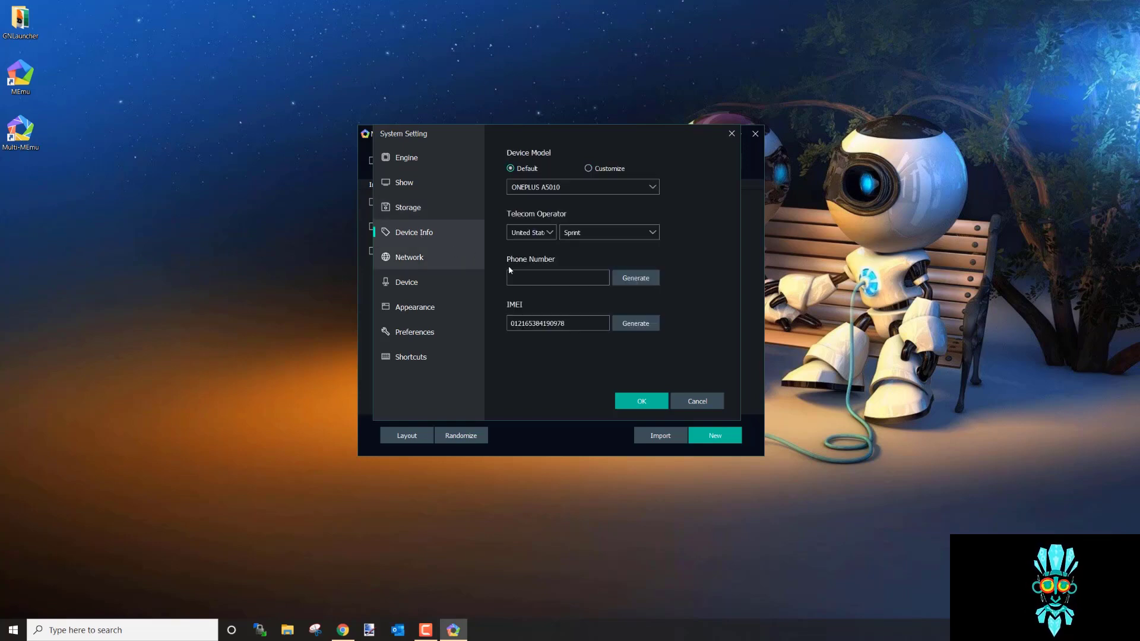
click(652, 279)
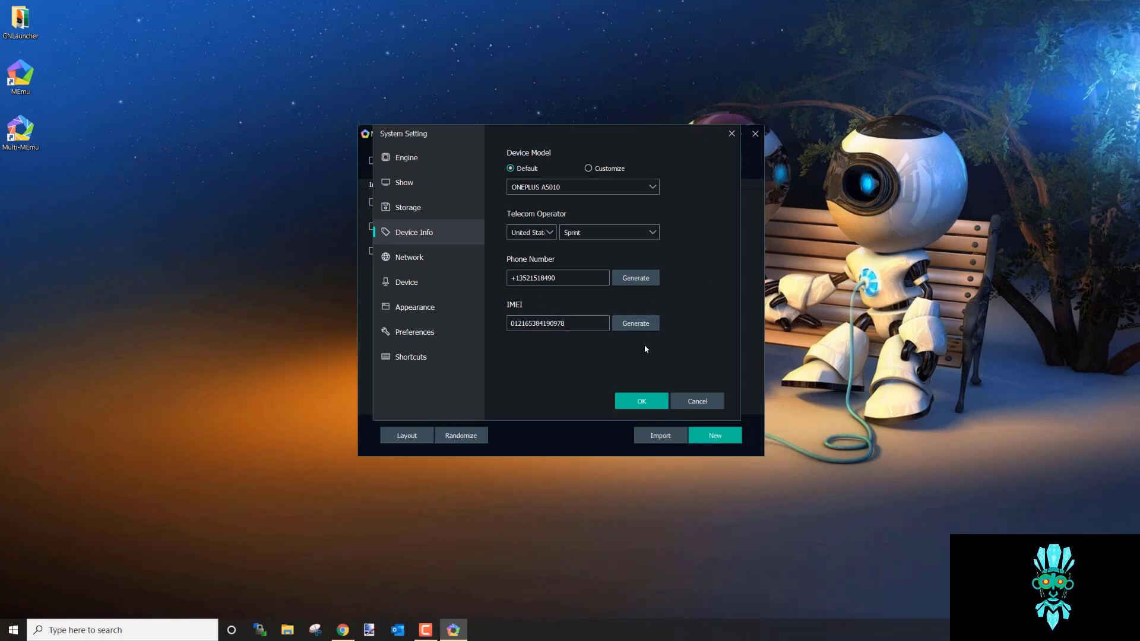
click(635, 323)
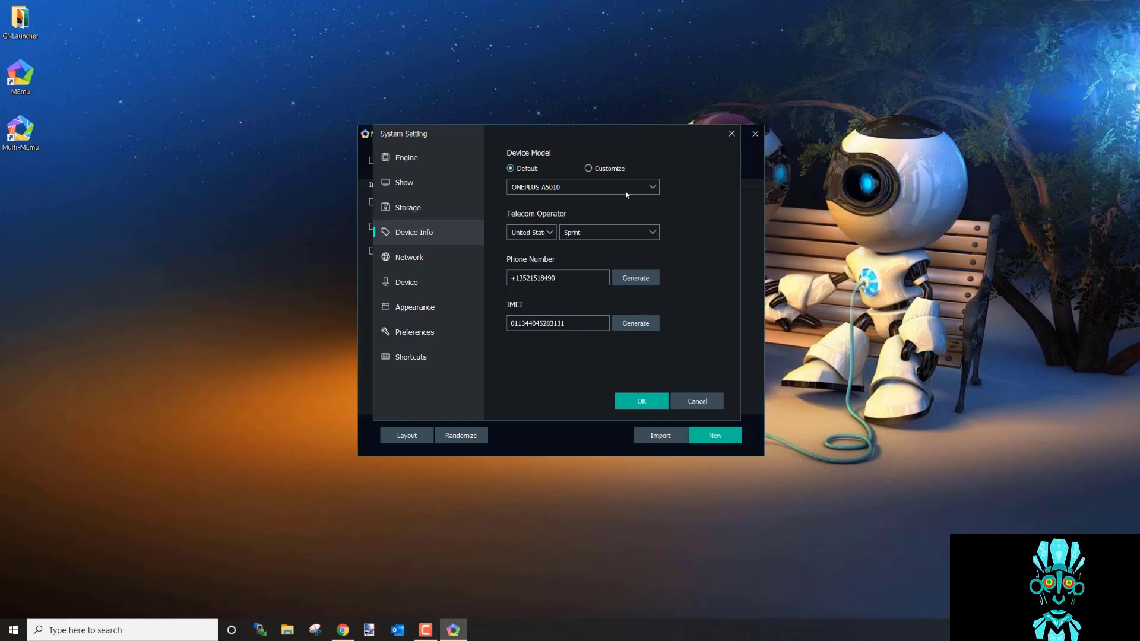
click(543, 189)
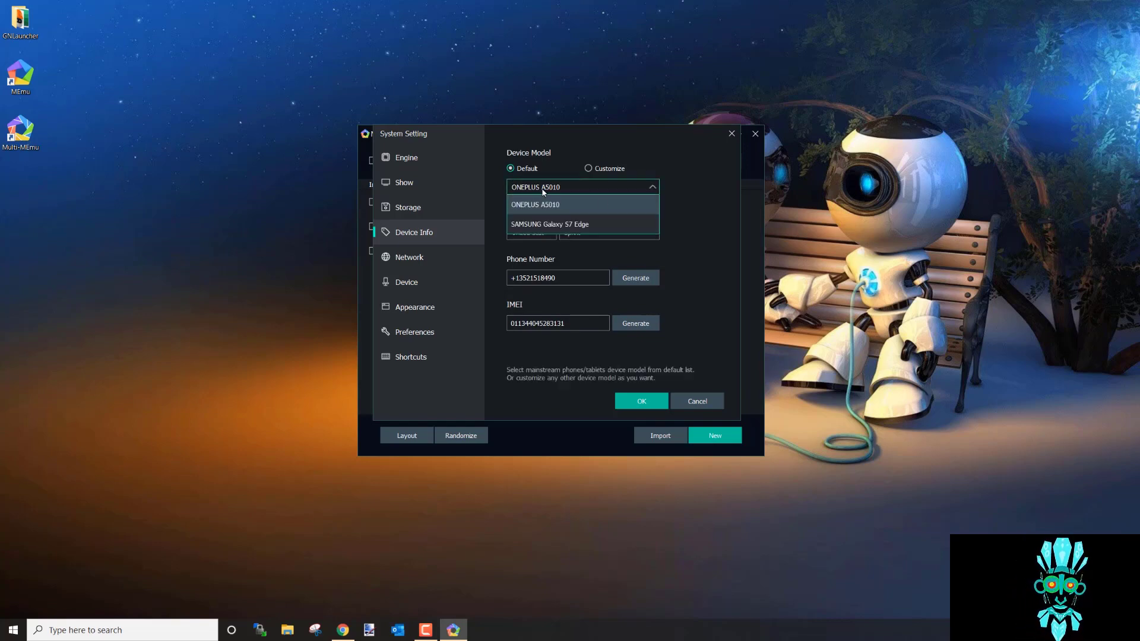
click(618, 224)
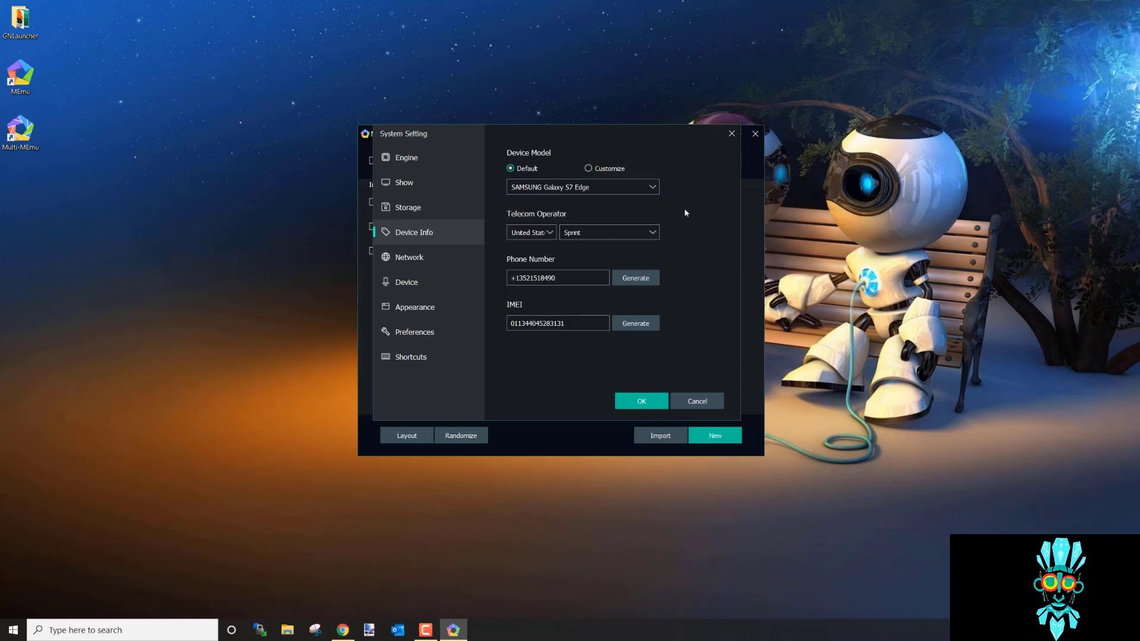
click(620, 189)
click(641, 225)
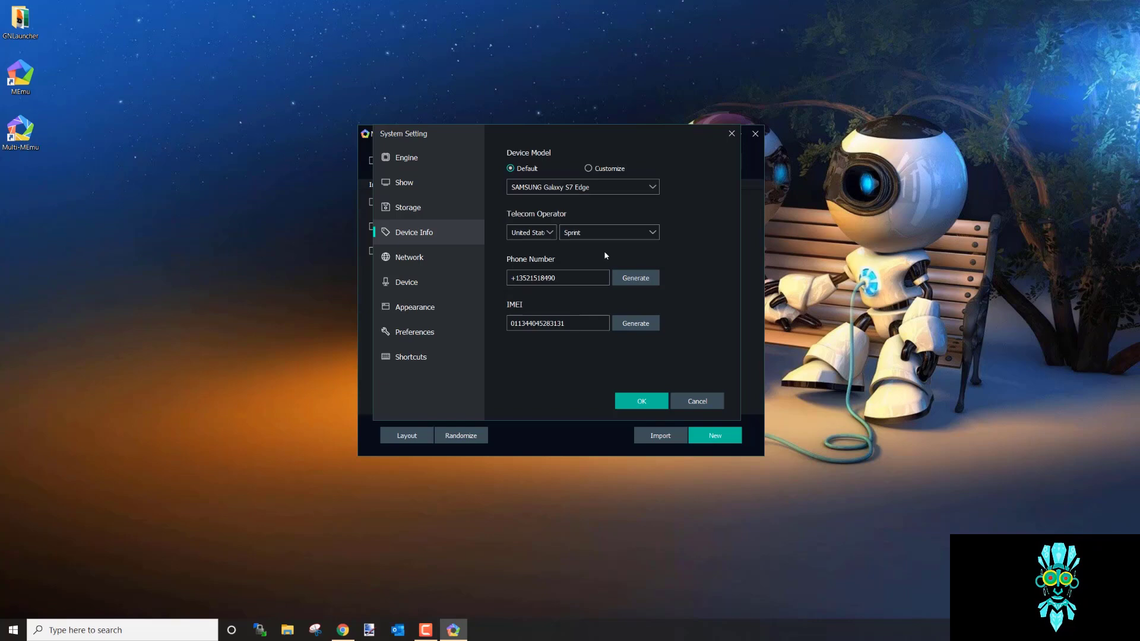
Generate a new random WiFi hotspot name and MAC address in the Network settings
click(425, 265)
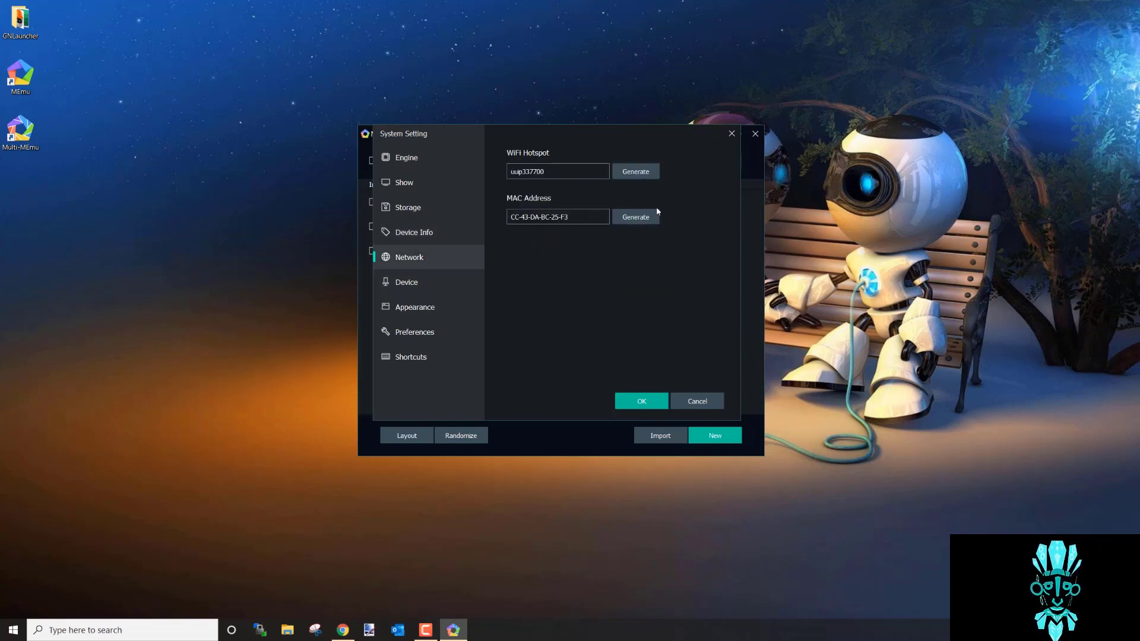
click(624, 177)
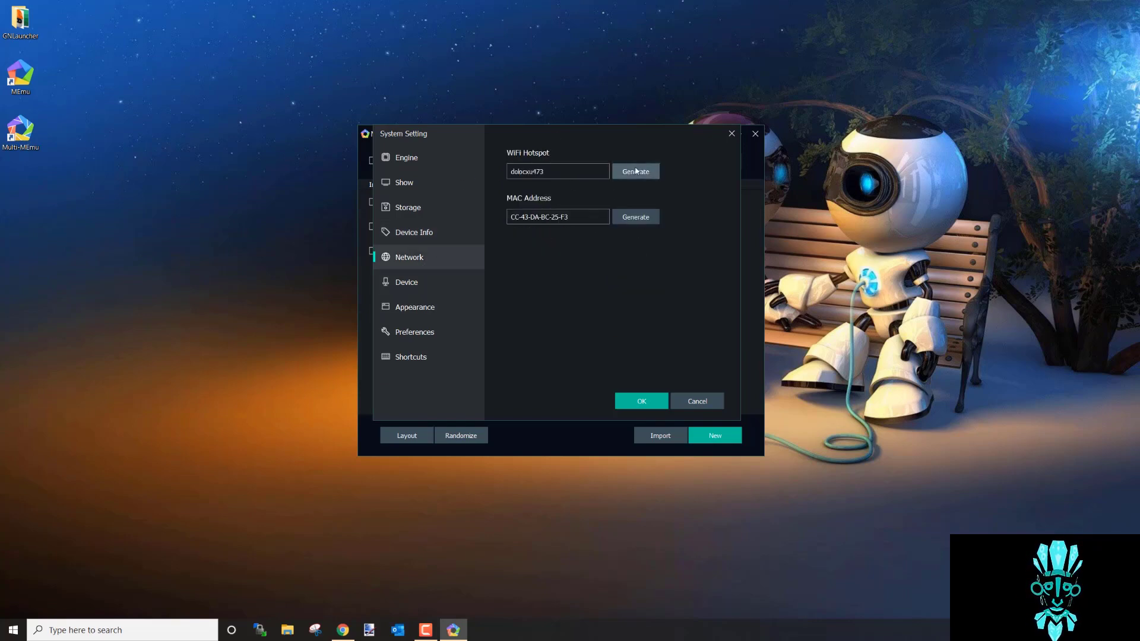
click(635, 218)
Review the Device, Appearance, Preferences and Shortcuts settings pages
click(416, 283)
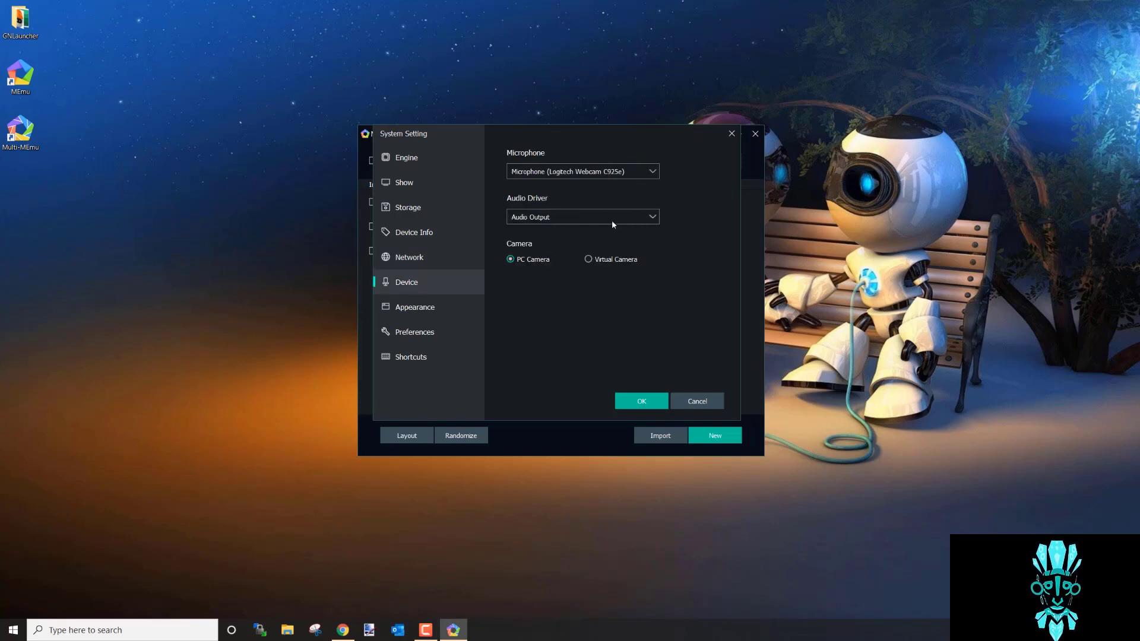
click(418, 311)
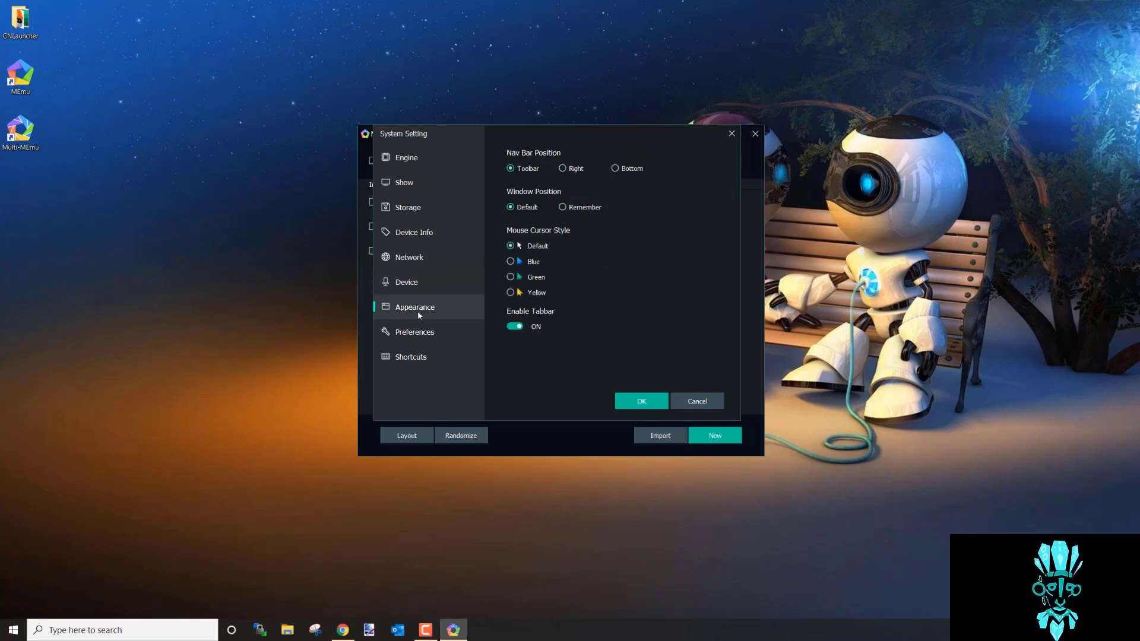
click(447, 330)
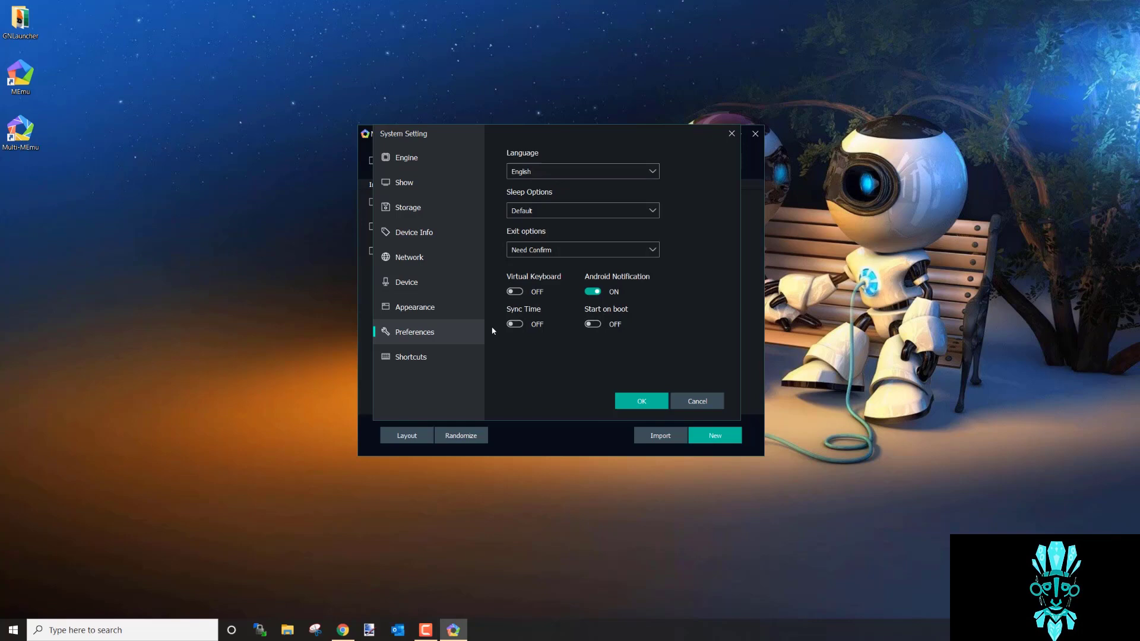
click(437, 353)
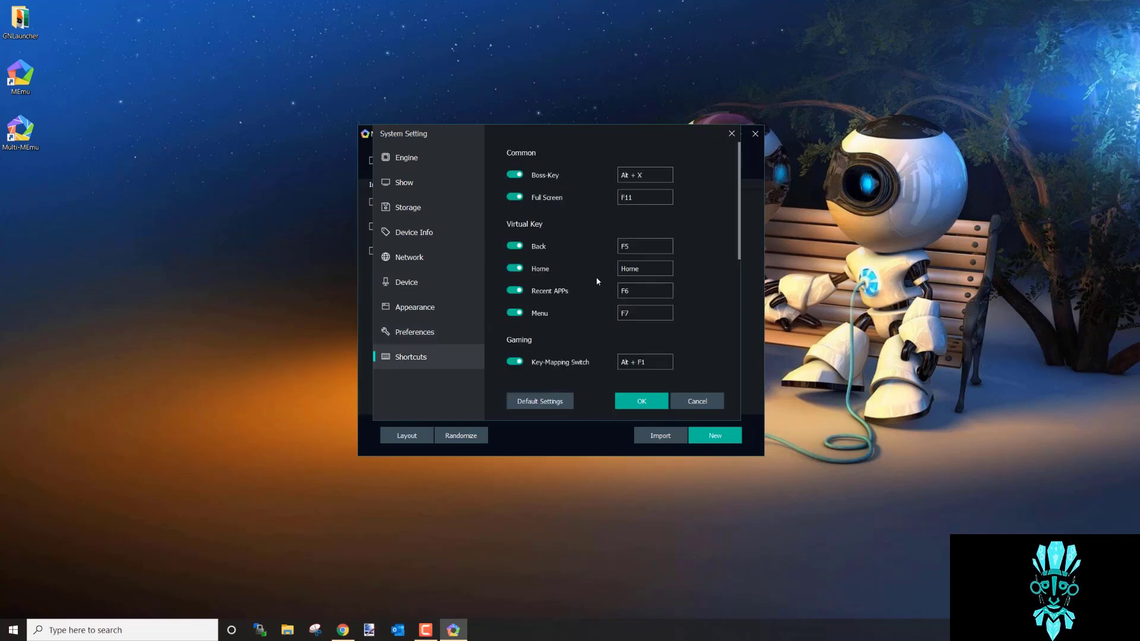
Recheck the Engine, Show, Storage and Device Info pages, then apply FARM2's settings and dismiss the notice
click(439, 162)
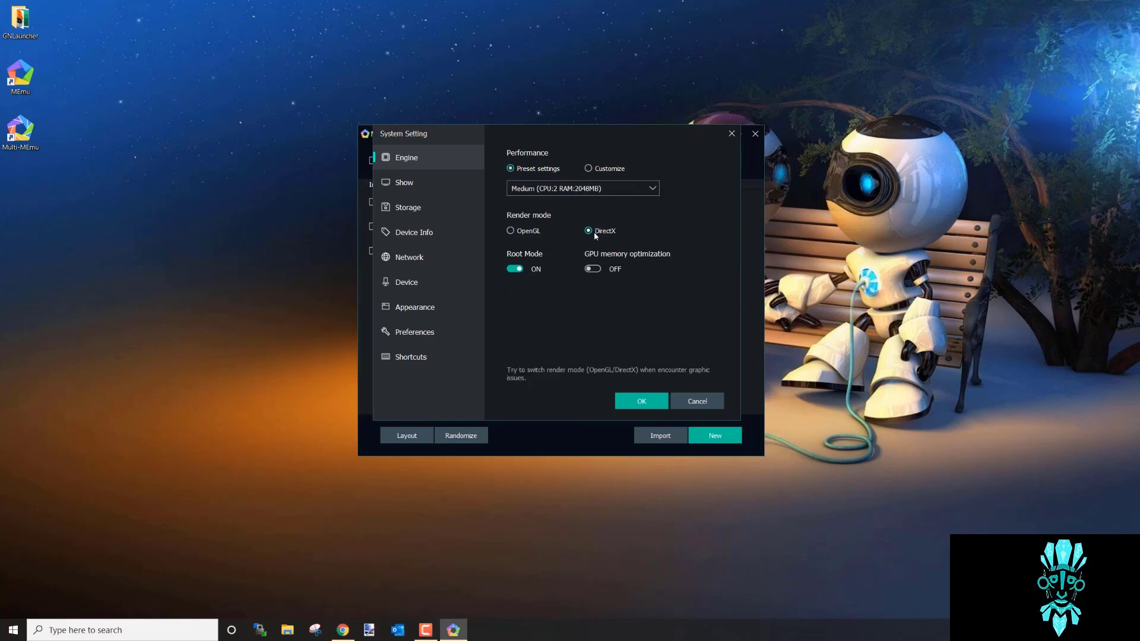
click(413, 184)
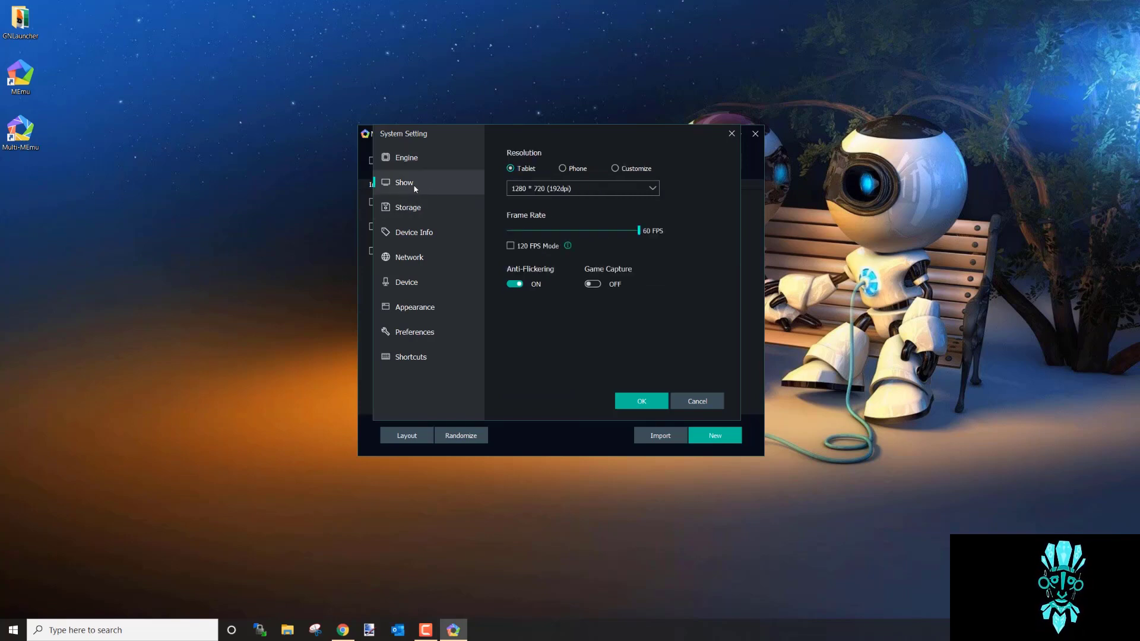
click(442, 214)
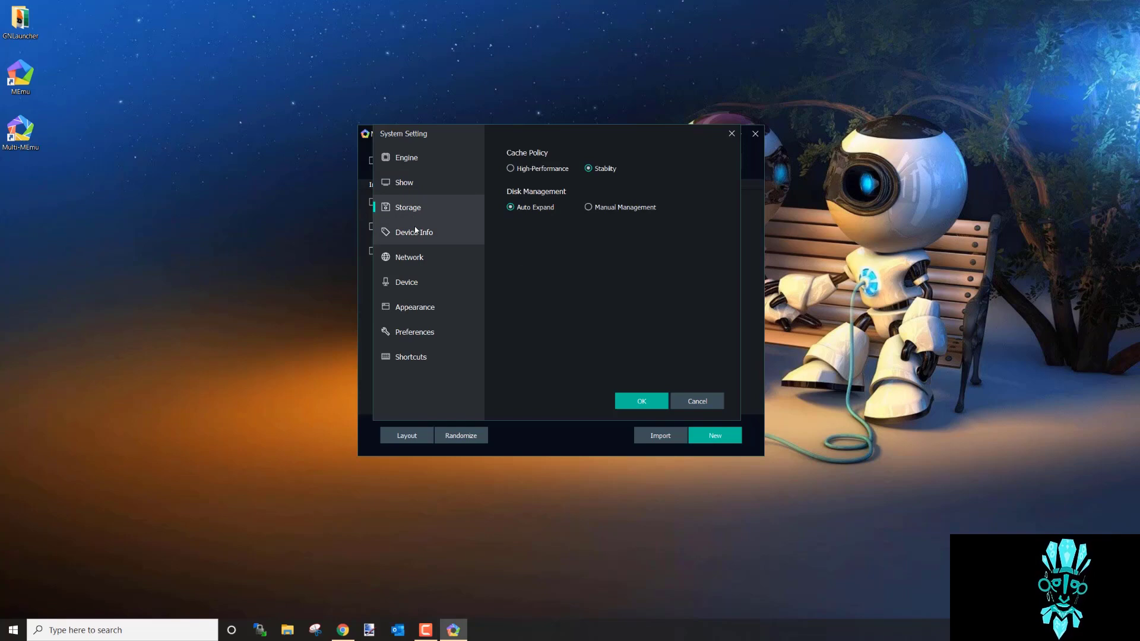
click(425, 237)
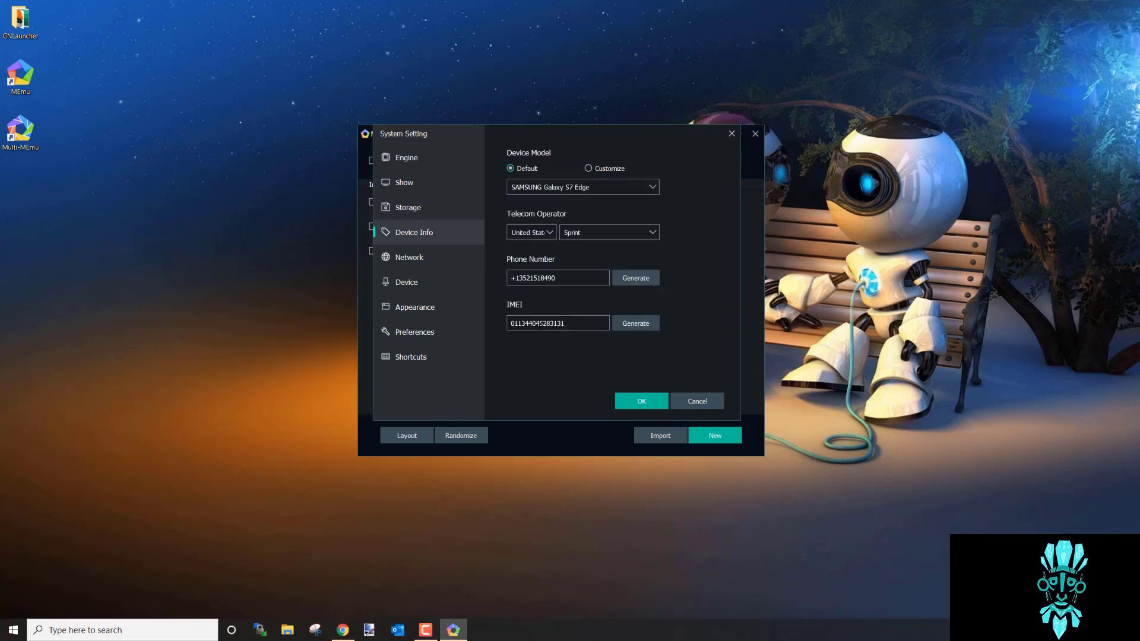
click(655, 408)
click(595, 280)
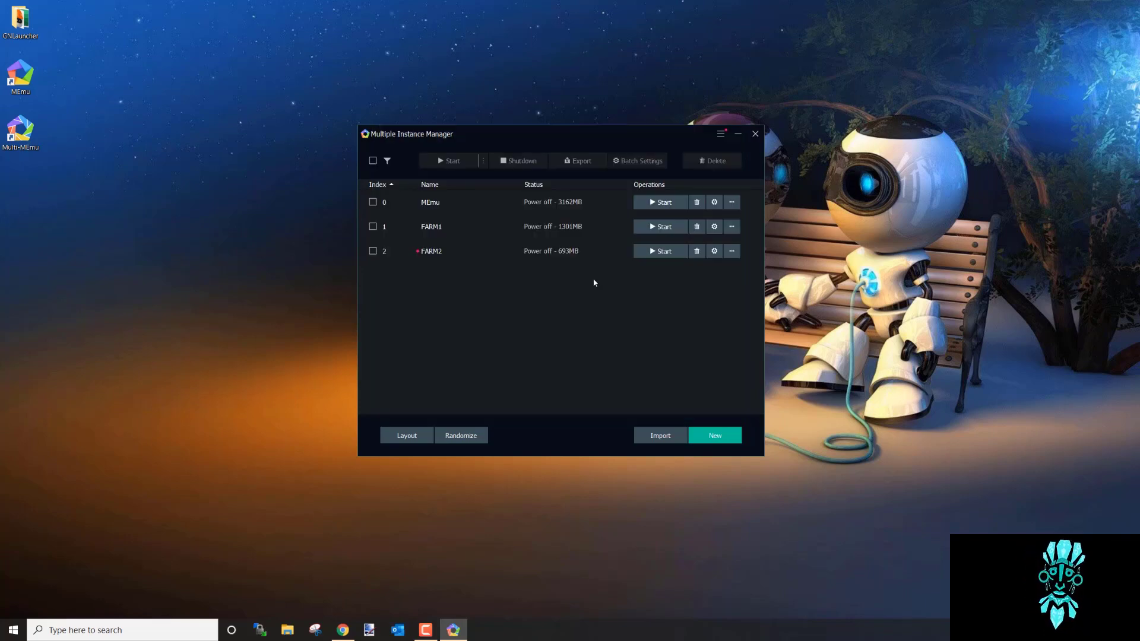
click(716, 226)
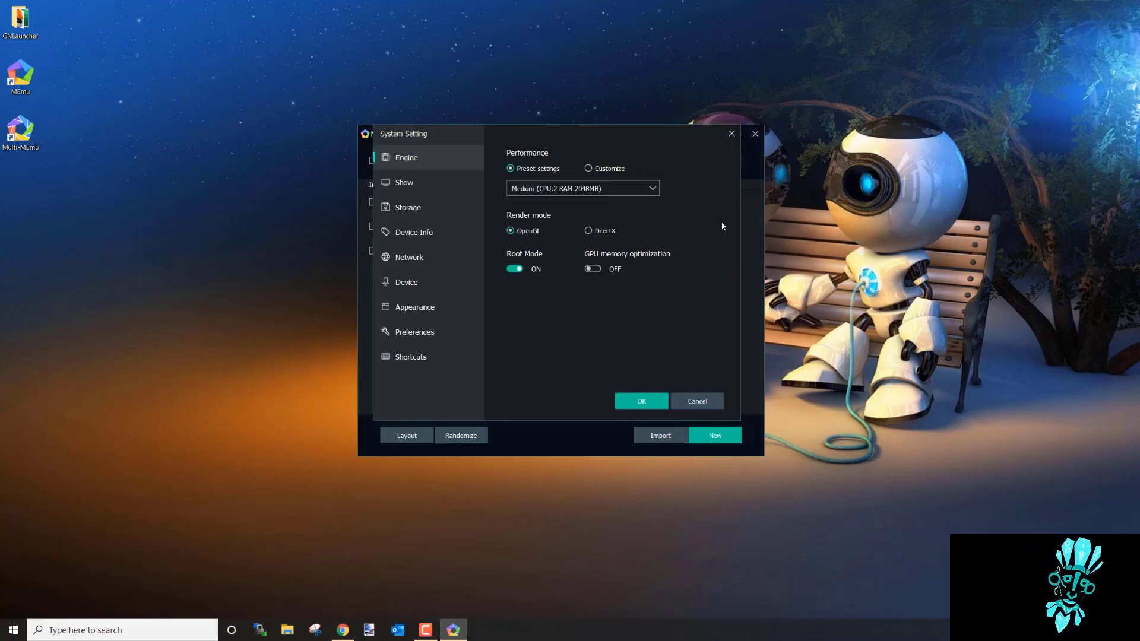
click(732, 133)
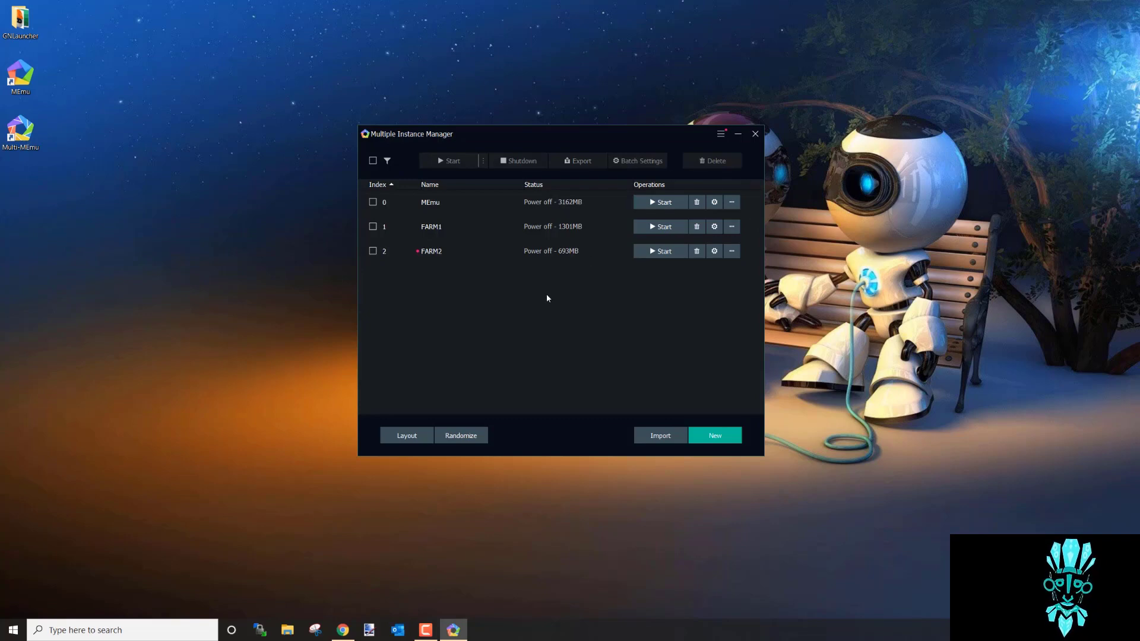
Batch-create three Android 5.1 instances, MEmu3 to MEmu5, using DirectX render mode
click(718, 436)
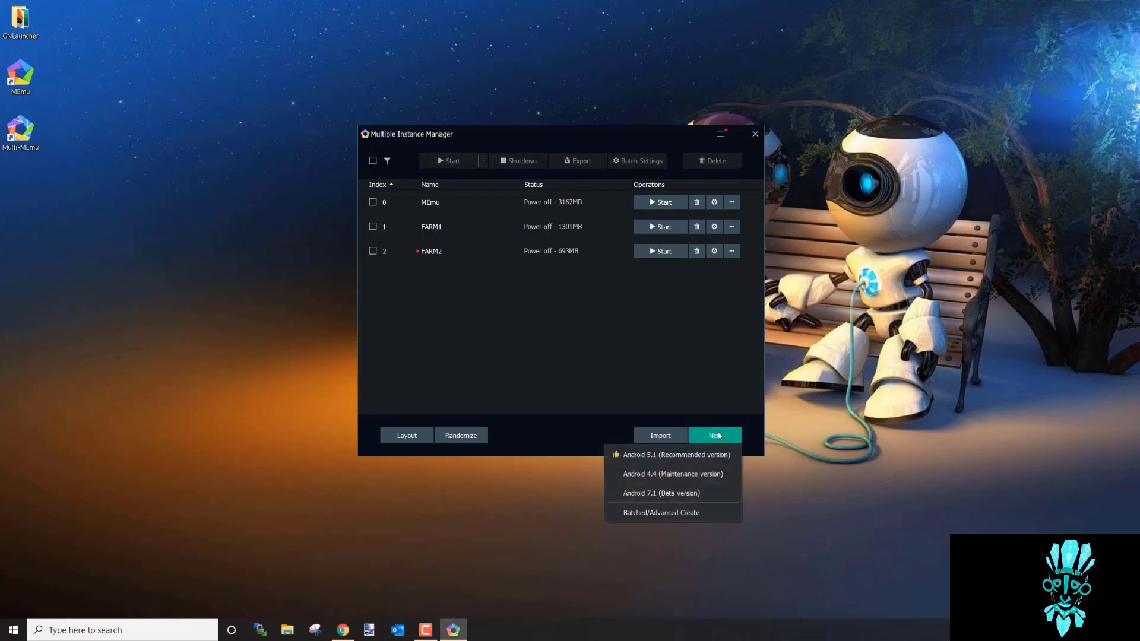
click(683, 514)
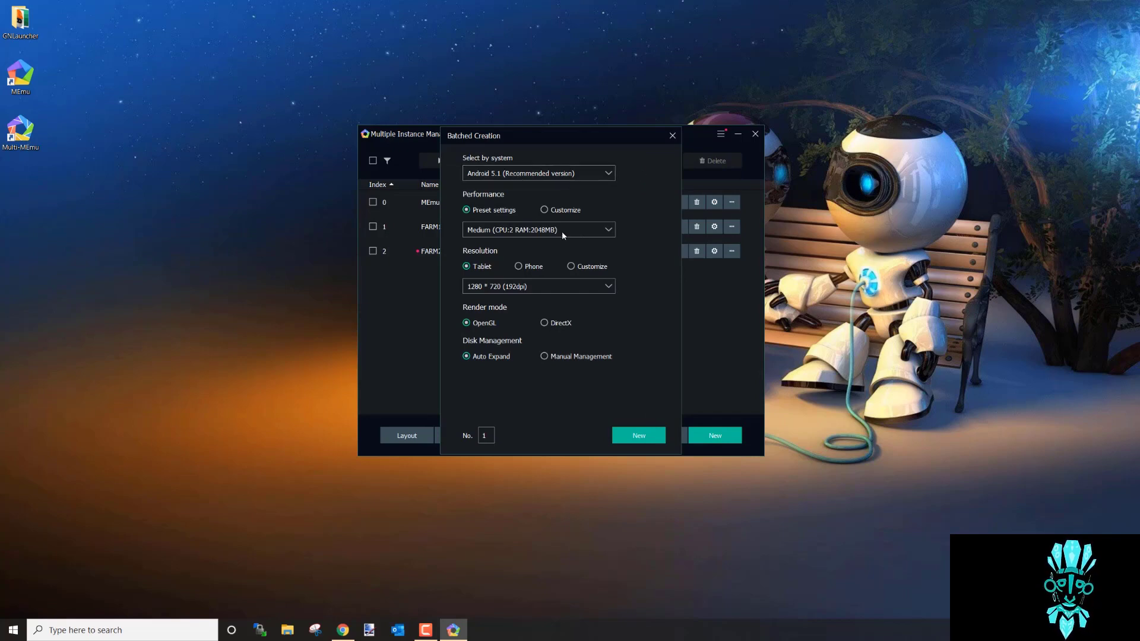
click(561, 323)
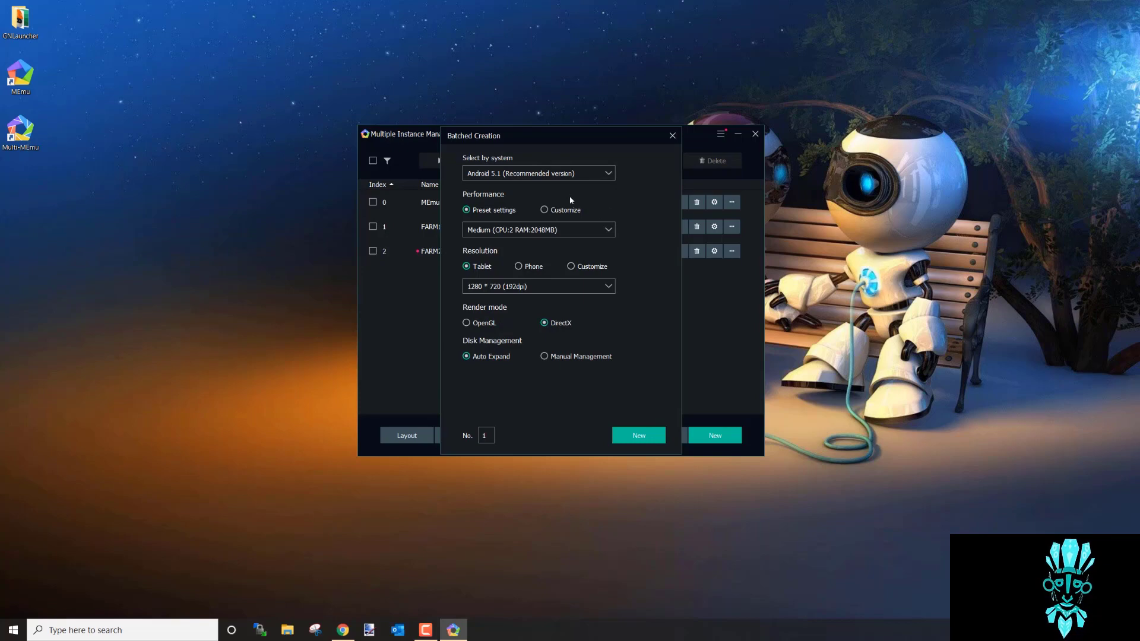
double_click(485, 436)
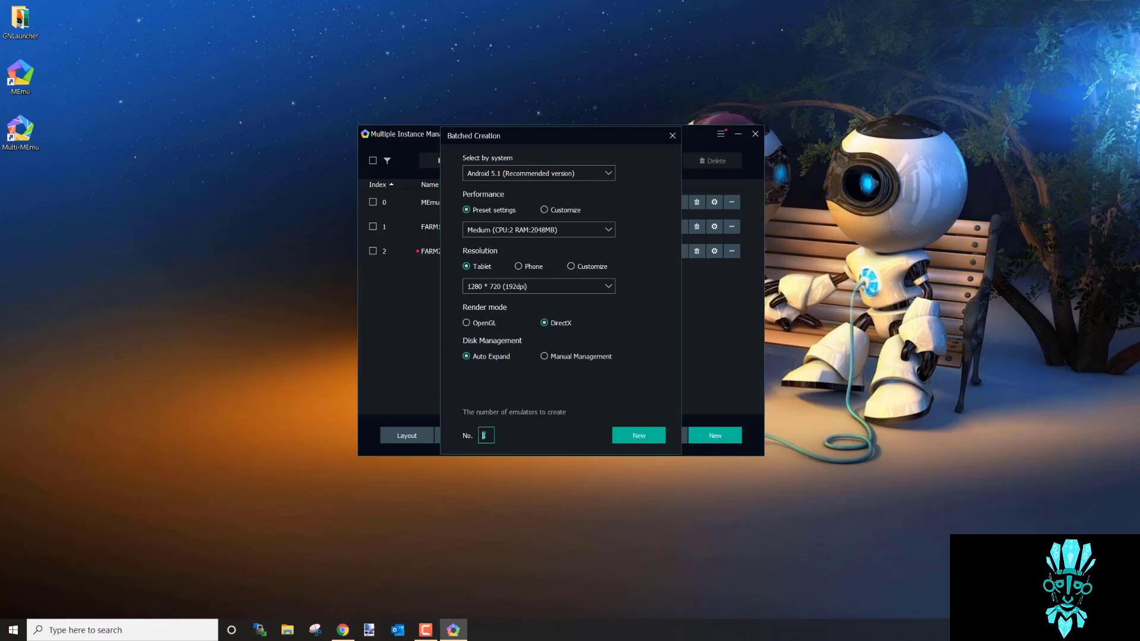
text(3)
click(639, 435)
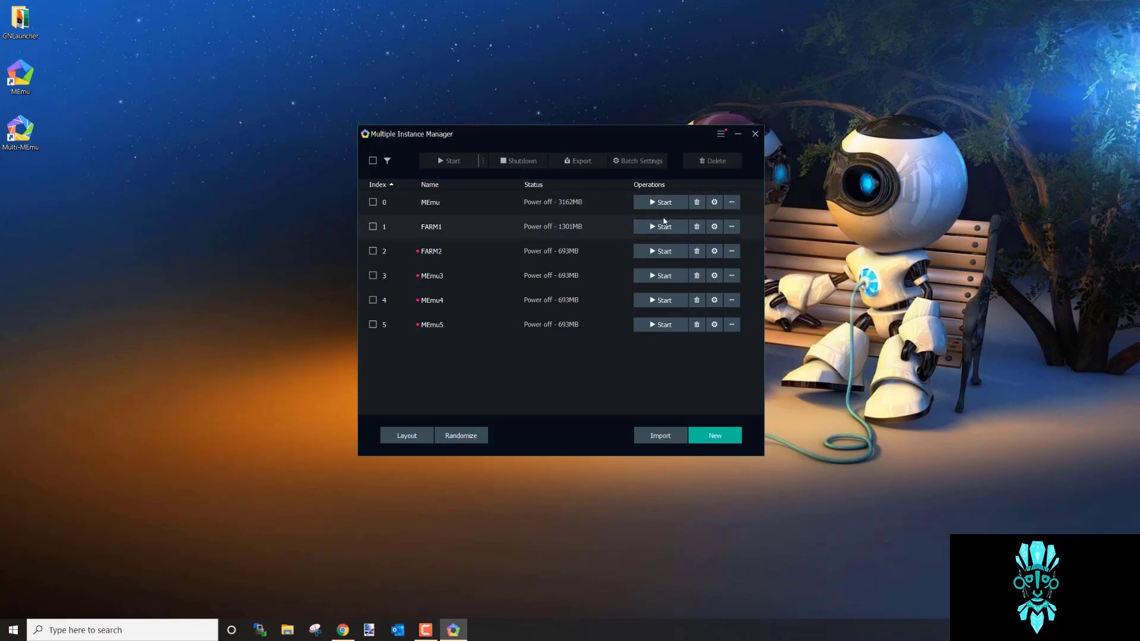
Delete the default MEmu instance and confirm the deletion
click(697, 206)
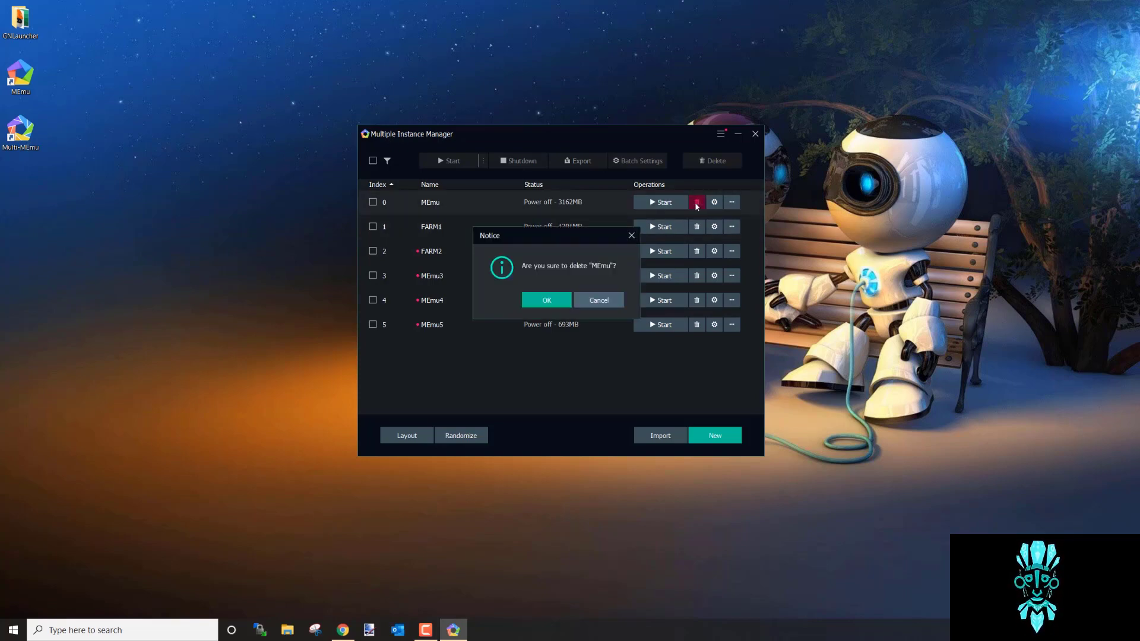
click(544, 298)
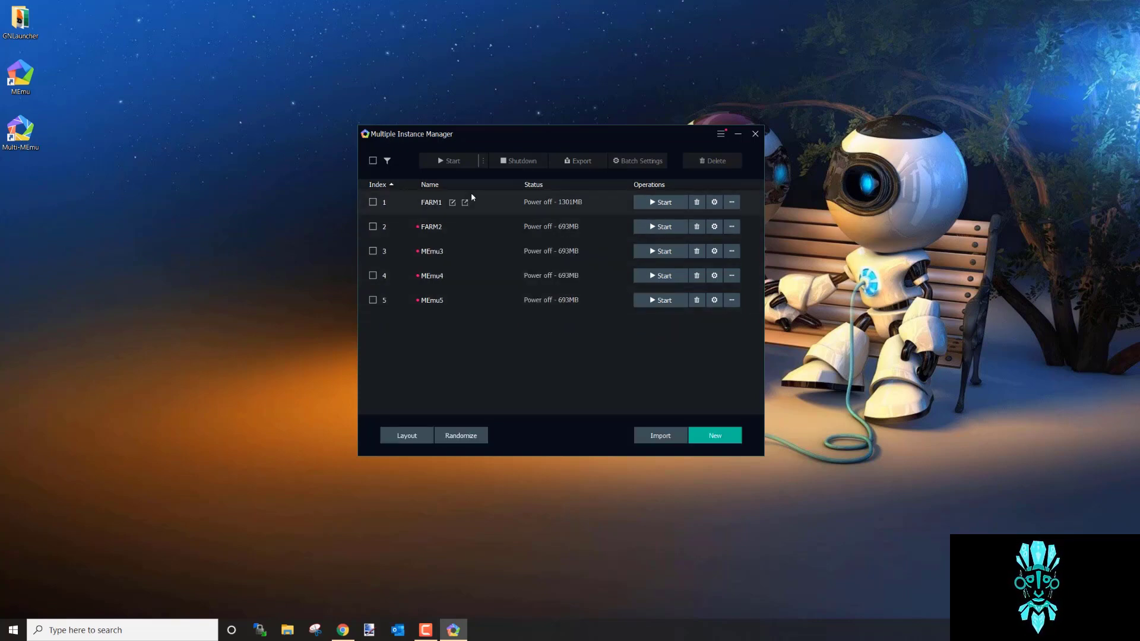
Start FARM1 and view LordsBot's Accounts list with FARM1, FARM2, MEmu3, MEmu4 and MEmu5
click(665, 205)
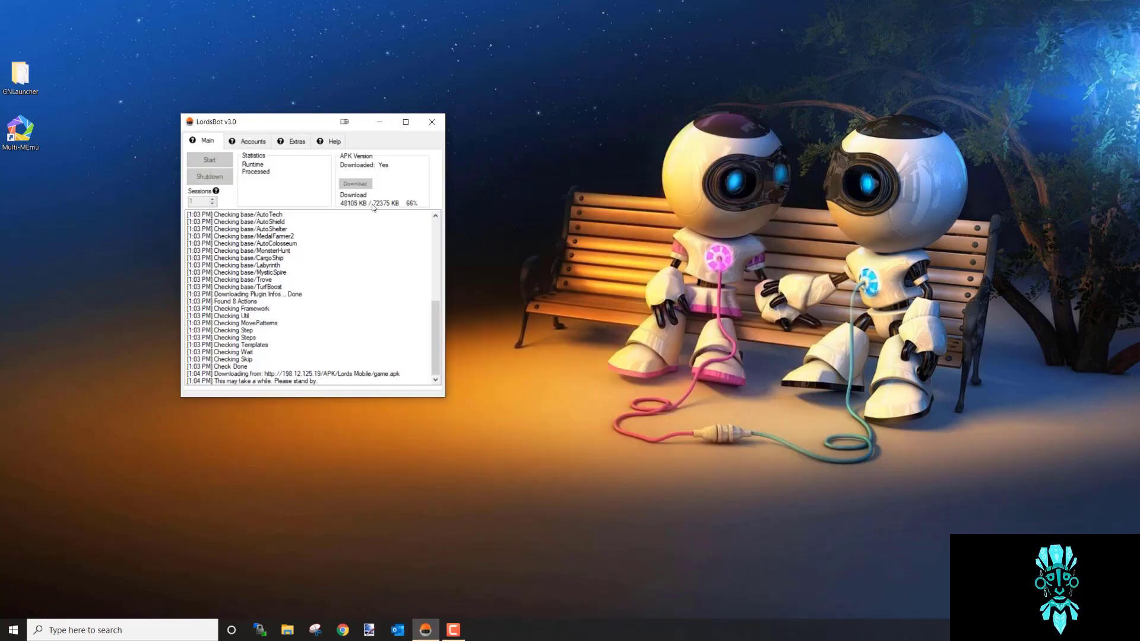
click(255, 143)
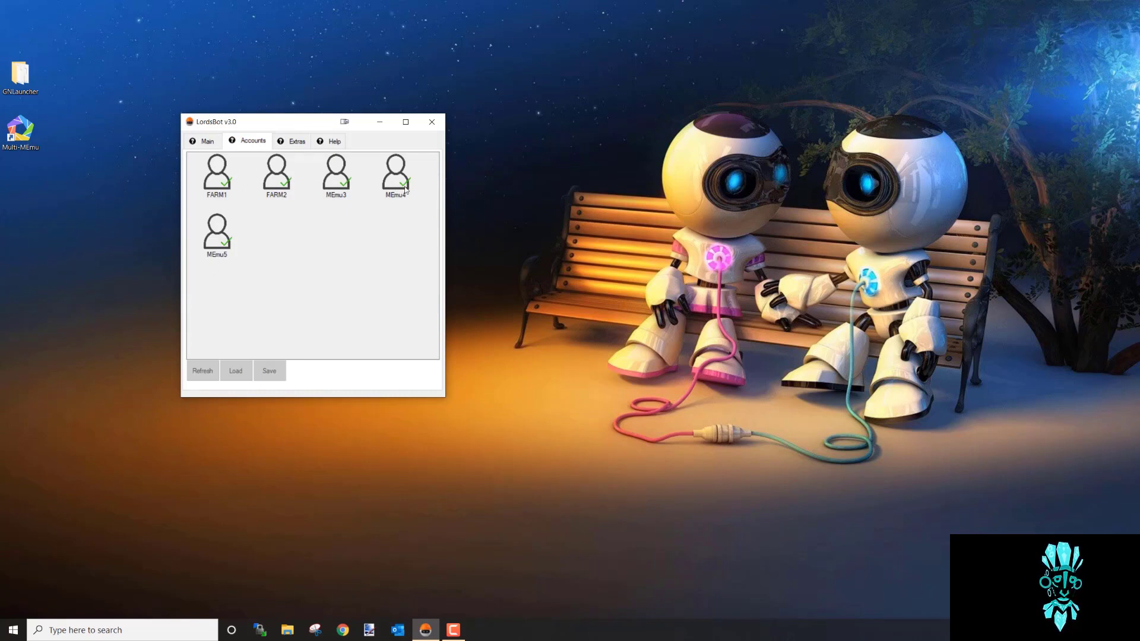
Reopen Multi-MEmu and place its instance manager beside LordsBot's accounts list
click(32, 134)
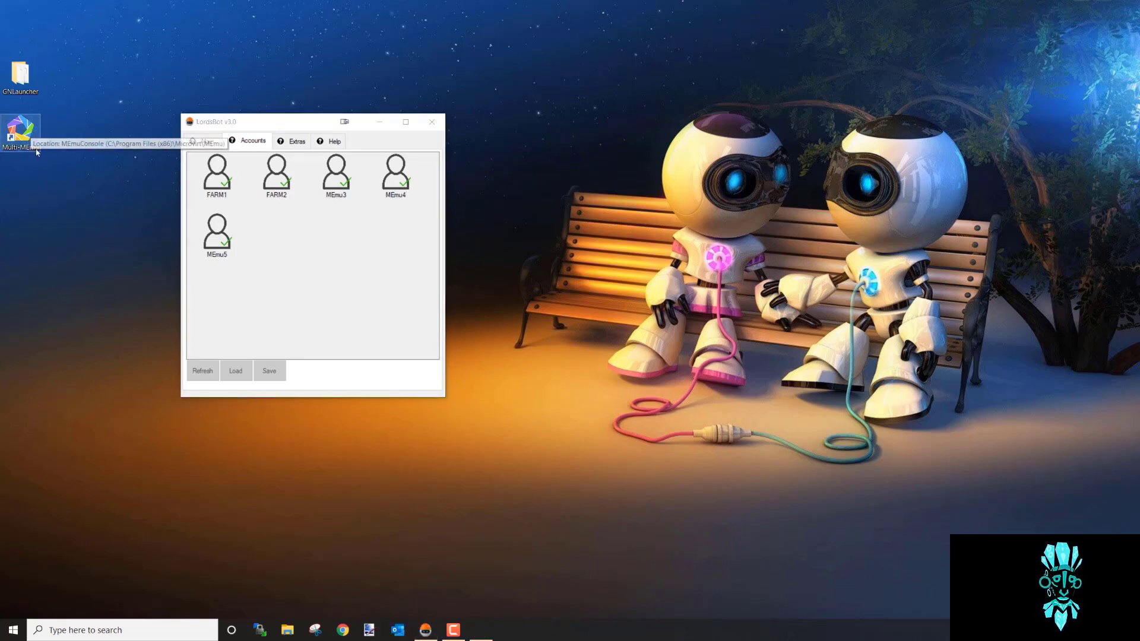
drag(486, 154, 588, 127)
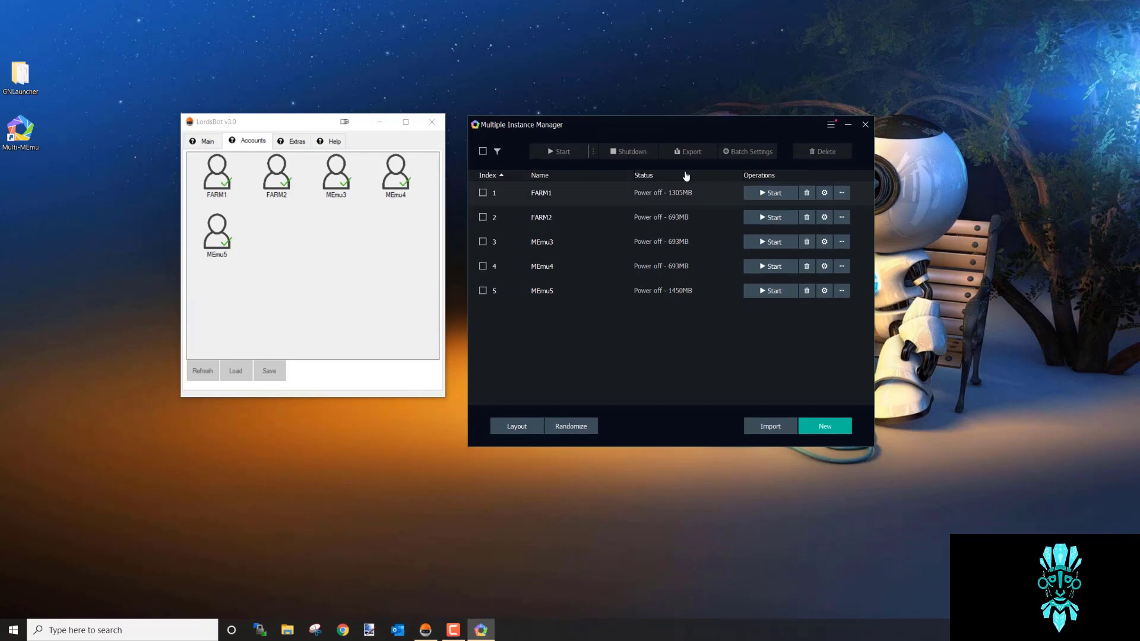